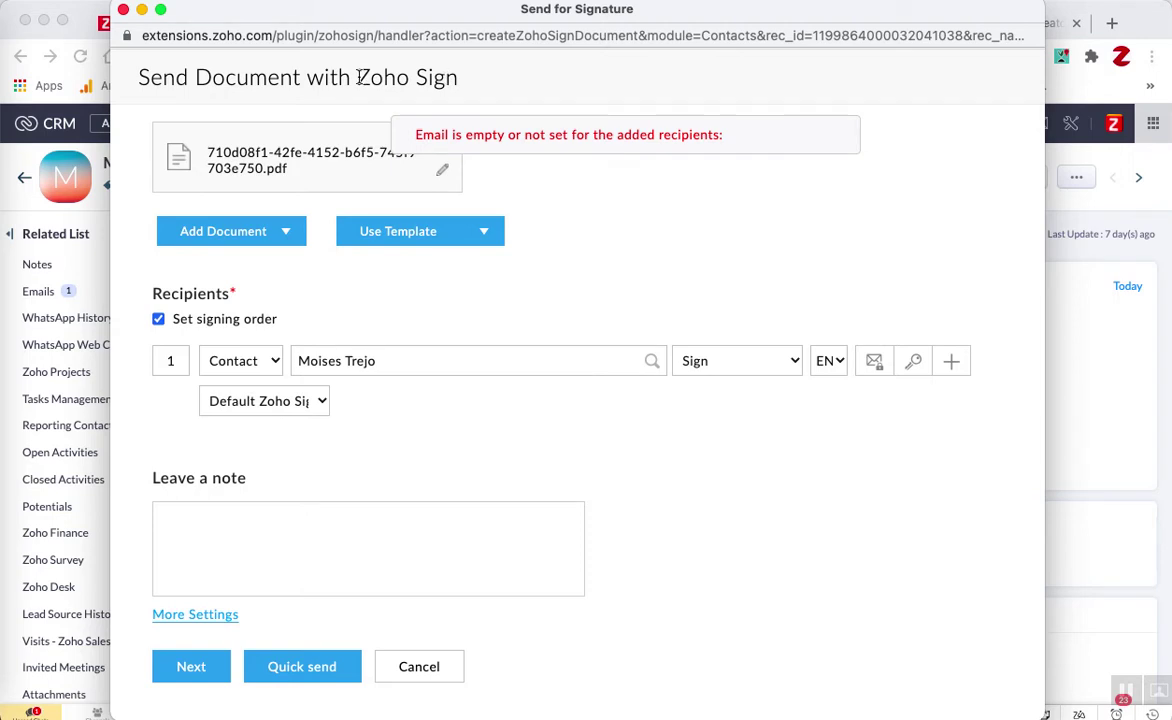
Cancel the signature form and review the installed Zoho Sign marketplace extension's details and installed components in Setup
{"action": "left_click", "coordinate": [419, 666]}
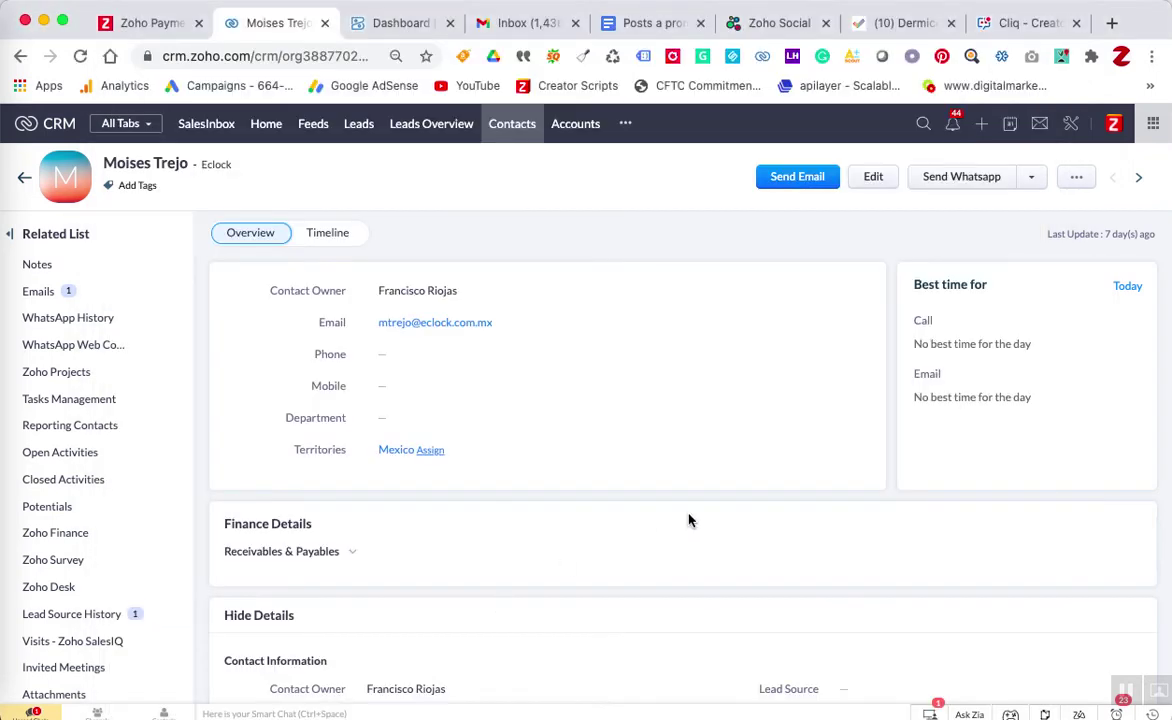
{"action": "left_click", "coordinate": [1071, 124]}
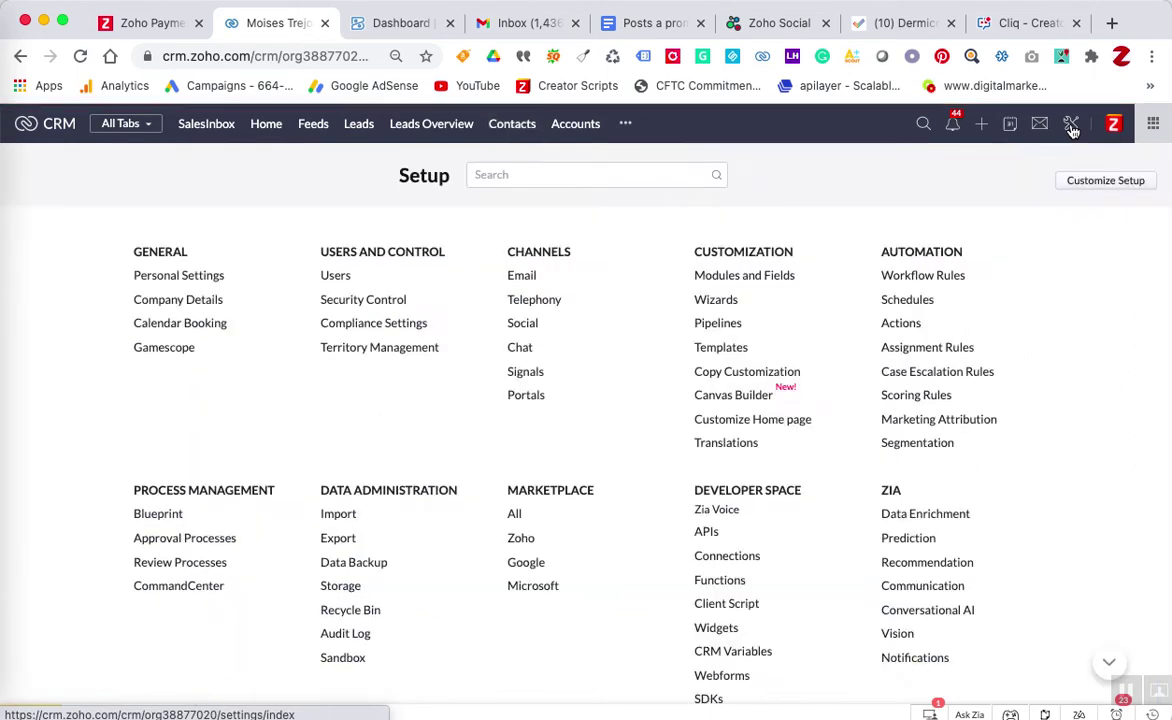
{"action": "left_click", "coordinate": [514, 514]}
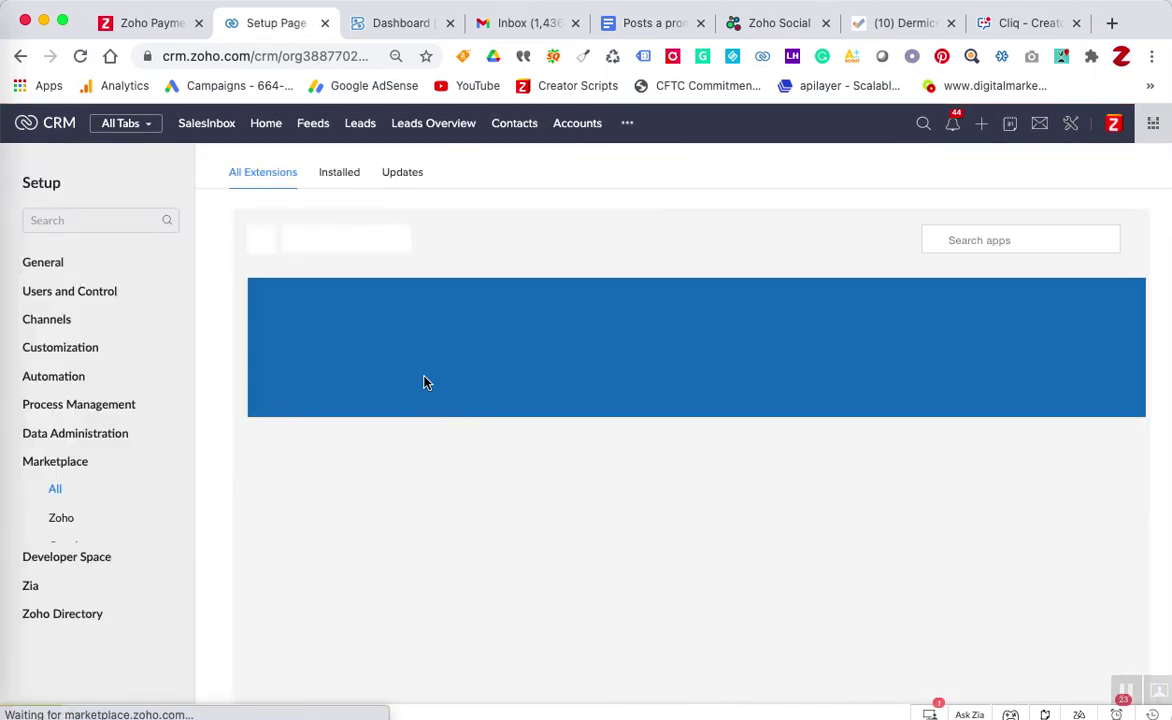
{"action": "left_click", "coordinate": [340, 172]}
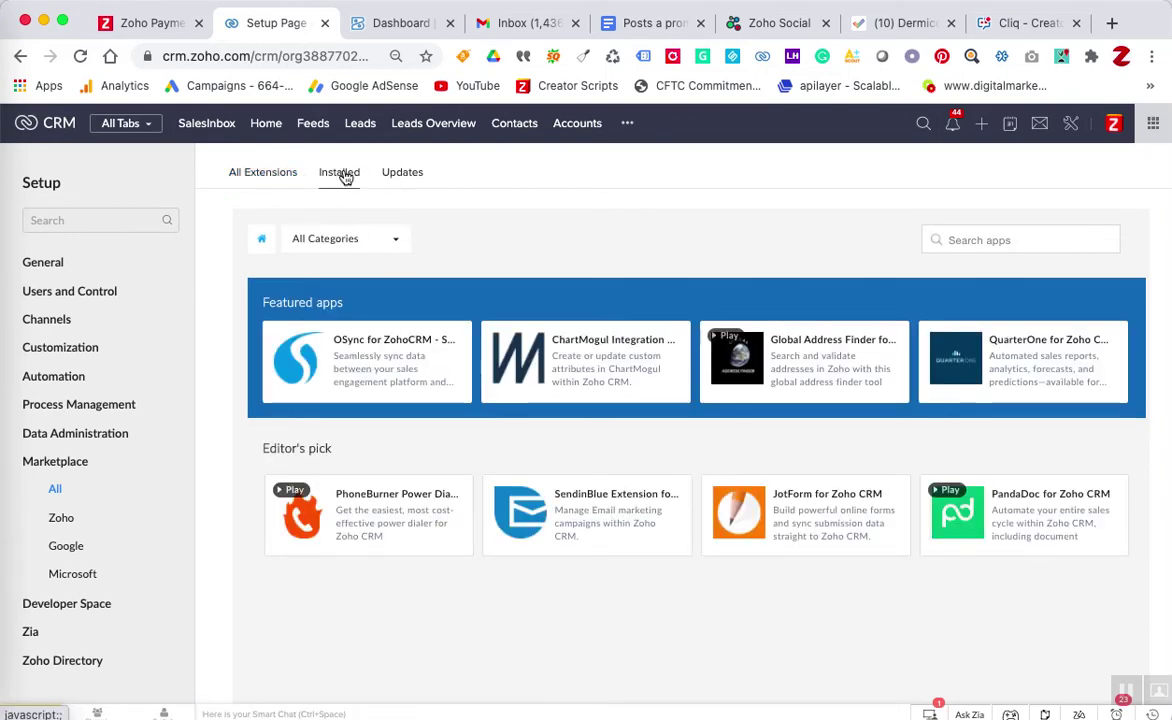
{"action": "scroll", "coordinate": [458, 470], "scroll_direction": "down", "scroll_amount": 15}
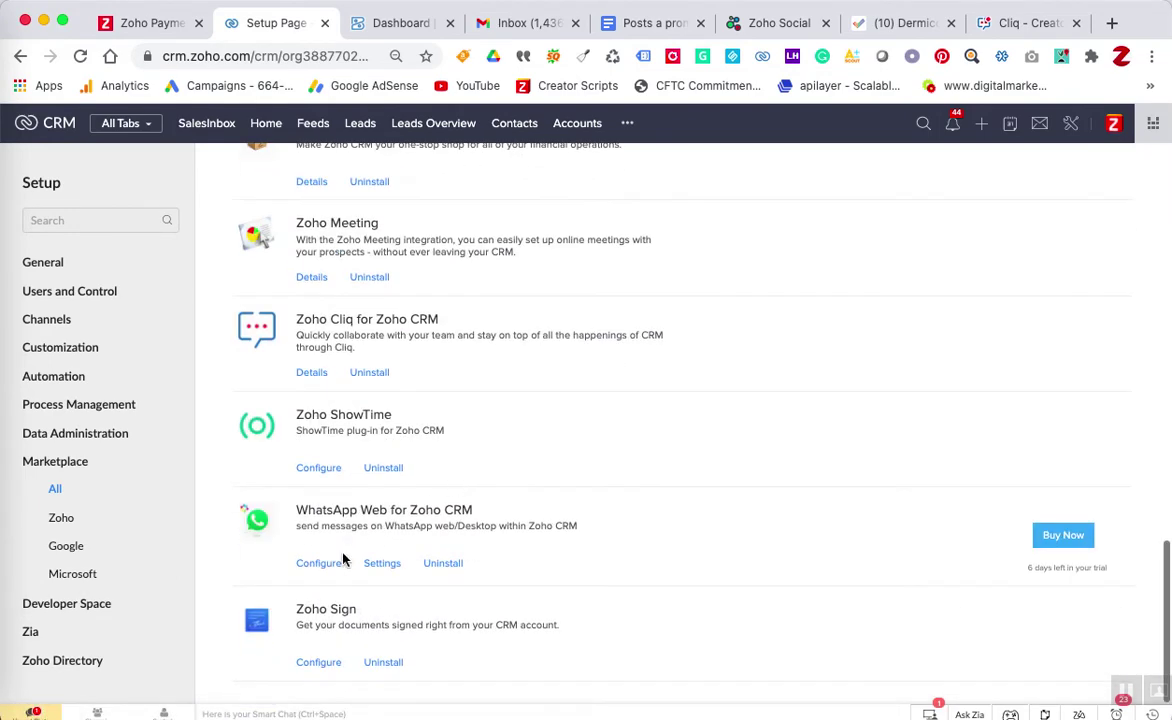
{"action": "left_click", "coordinate": [312, 610]}
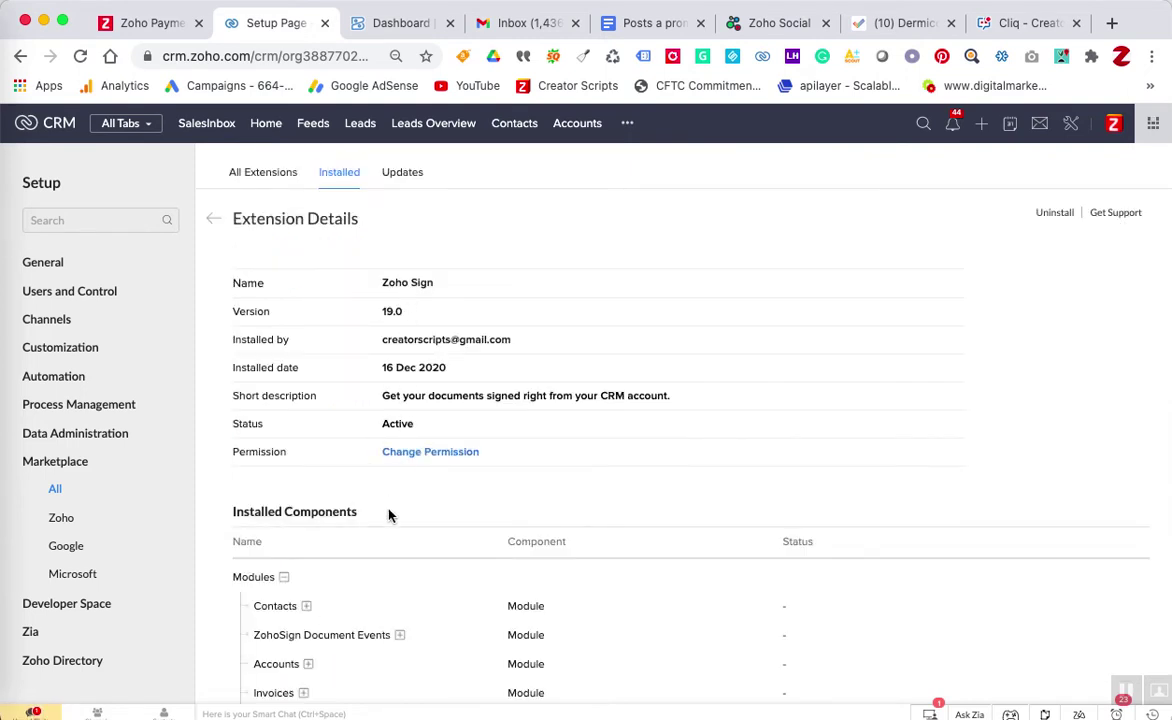
{"action": "scroll", "coordinate": [392, 505], "scroll_direction": "down", "scroll_amount": 5}
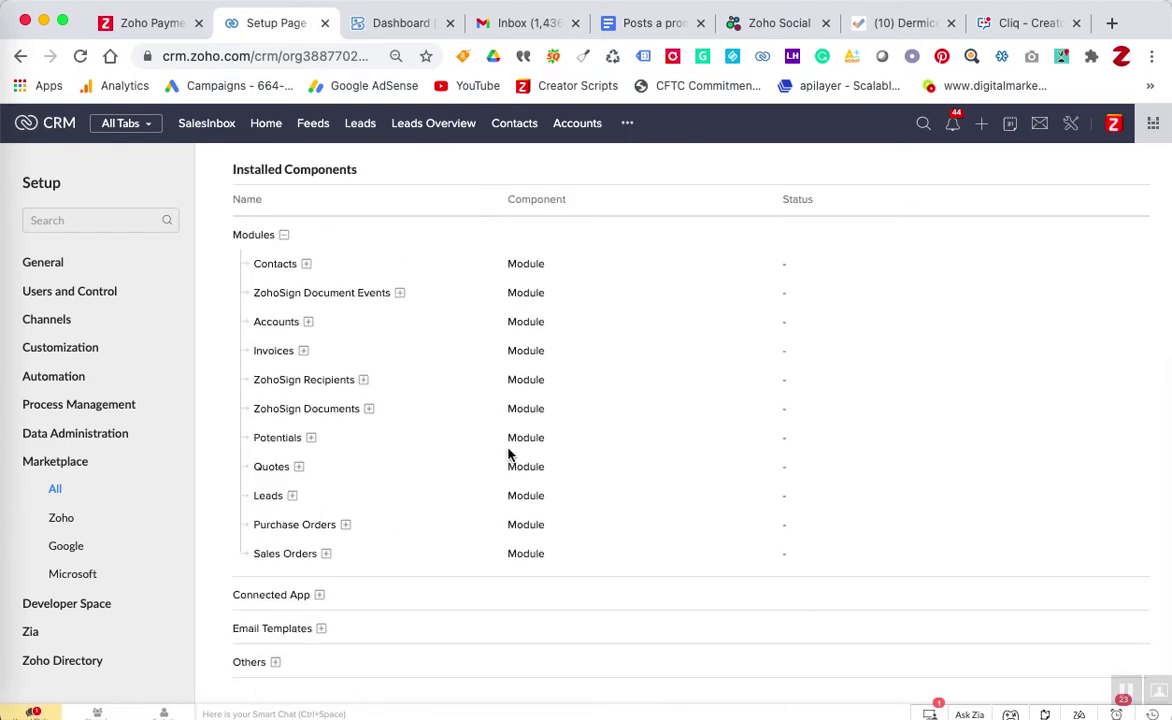
{"action": "scroll", "coordinate": [332, 615], "scroll_direction": "down", "scroll_amount": 1}
{"action": "scroll", "coordinate": [330, 617], "scroll_direction": "up", "scroll_amount": 5}
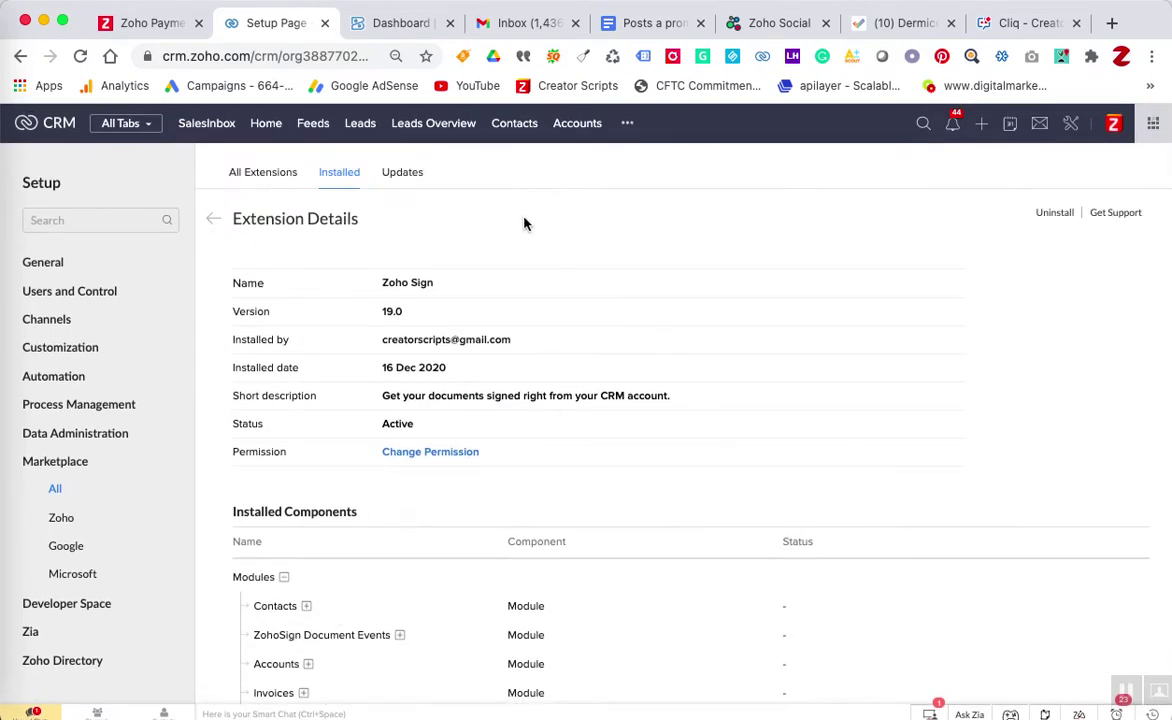
Open the Eclock contact's record and start sending a document for signature with Zoho Sign
{"action": "left_click", "coordinate": [507, 128]}
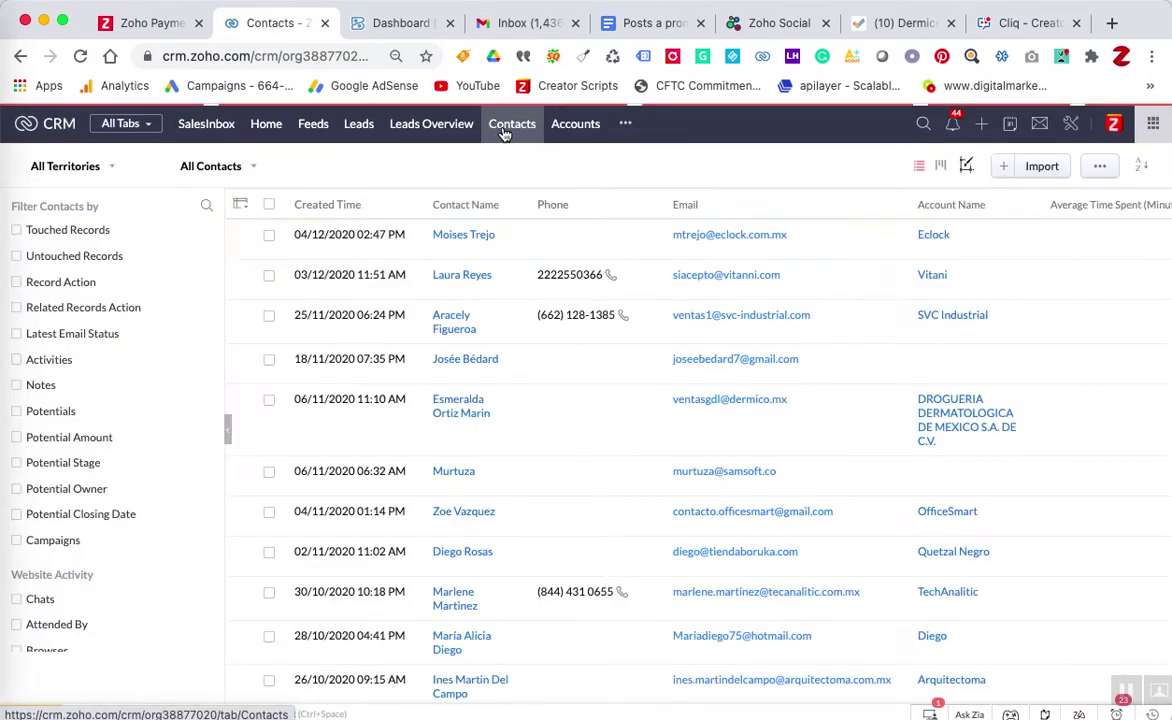
{"action": "left_click", "coordinate": [446, 237]}
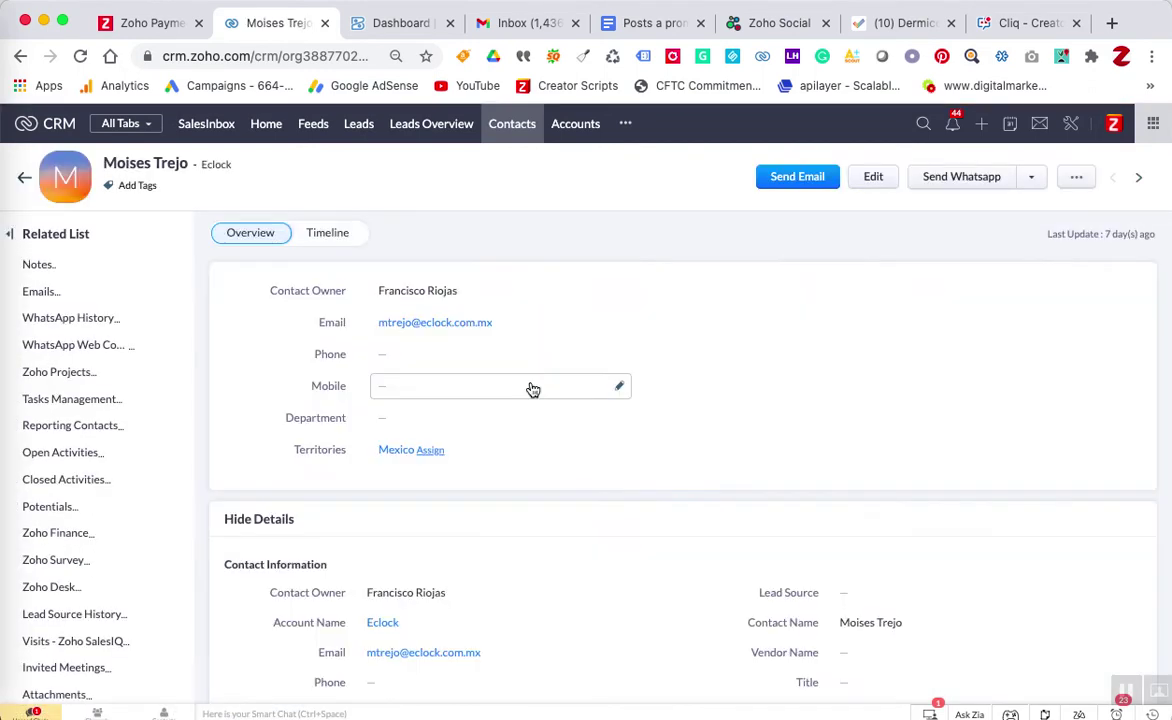
{"action": "left_click", "coordinate": [1031, 177]}
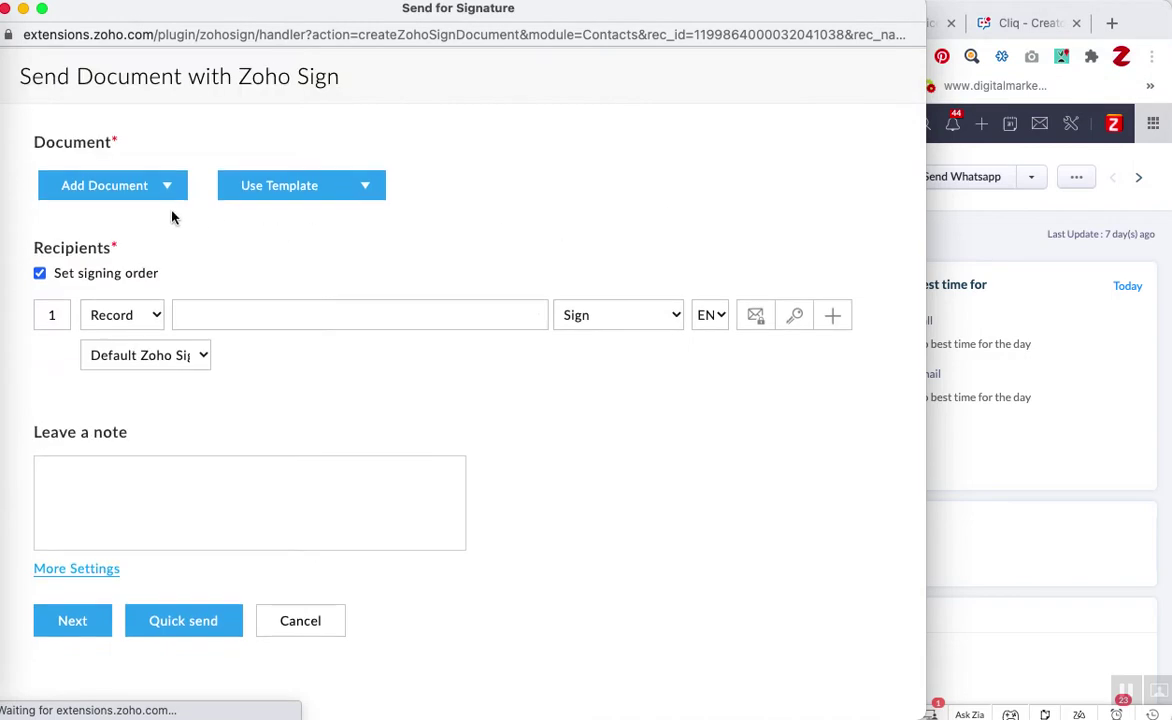
Add the document 710d08f1-42fe-4152-b6f5-745f9703e750.pdf from the desktop's Downloads folder to the signature form
{"action": "left_click", "coordinate": [162, 190]}
{"action": "left_click", "coordinate": [118, 226]}
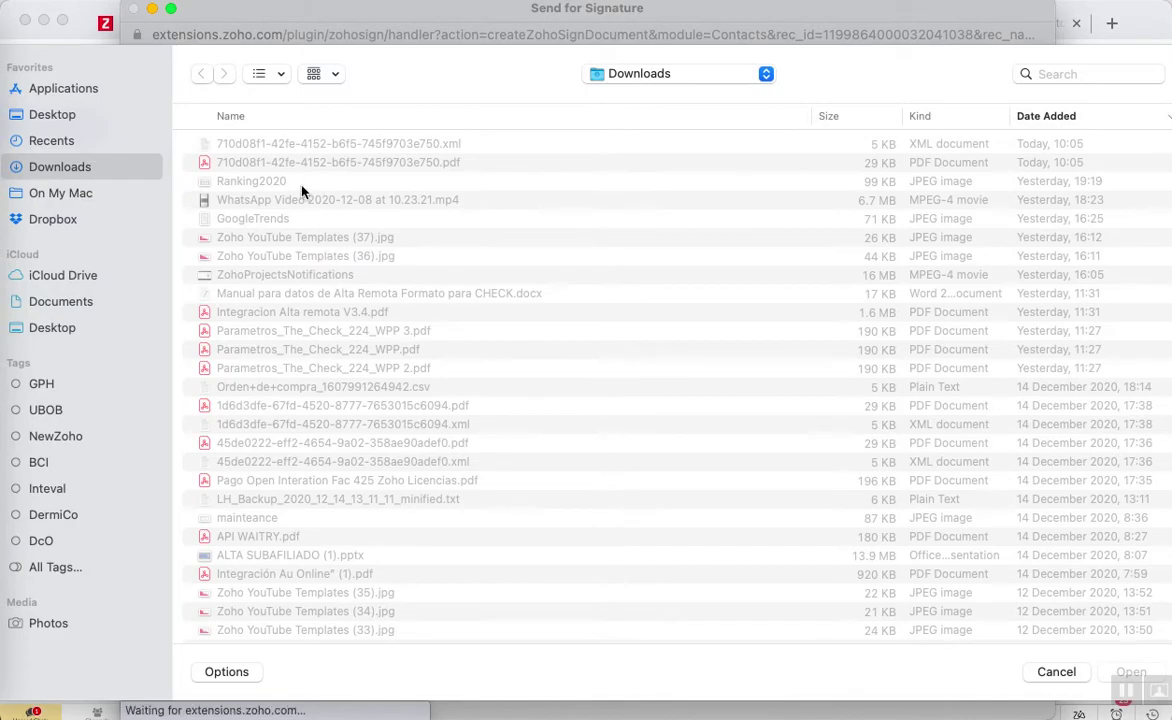
{"action": "double_click", "coordinate": [283, 163]}
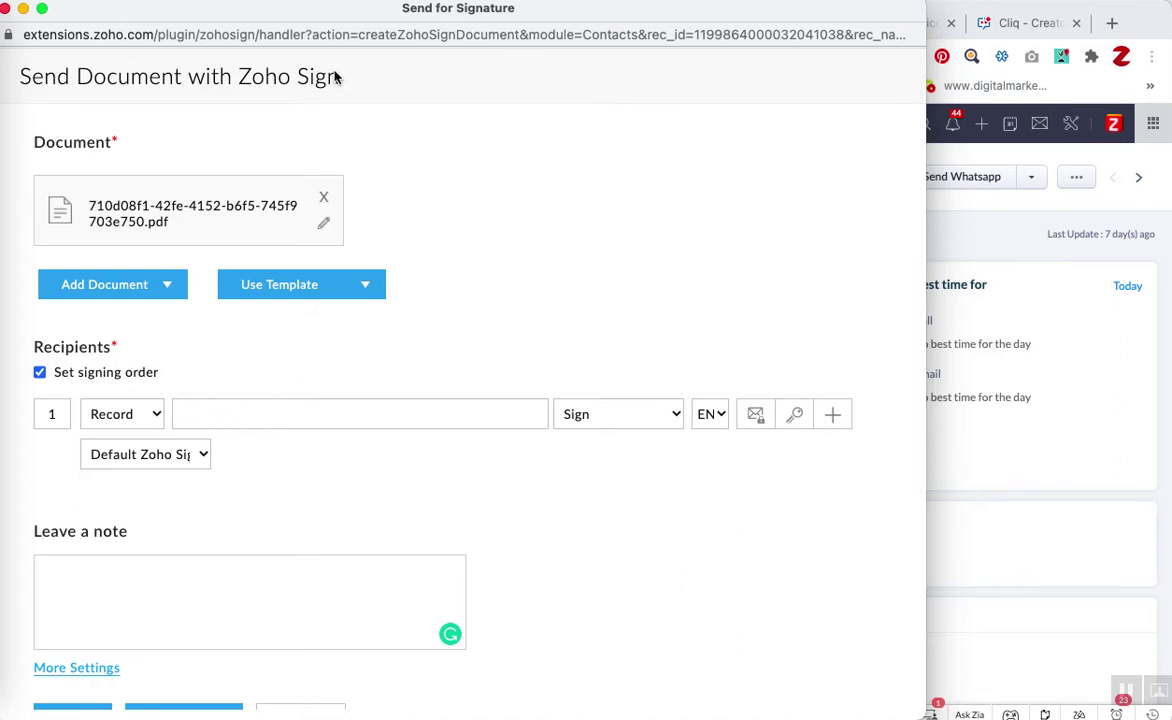
Try to quick send the document with the recipient type left at Record and the recipient empty
{"action": "left_click_drag", "start_coordinate": [293, 21], "coordinate": [367, 20]}
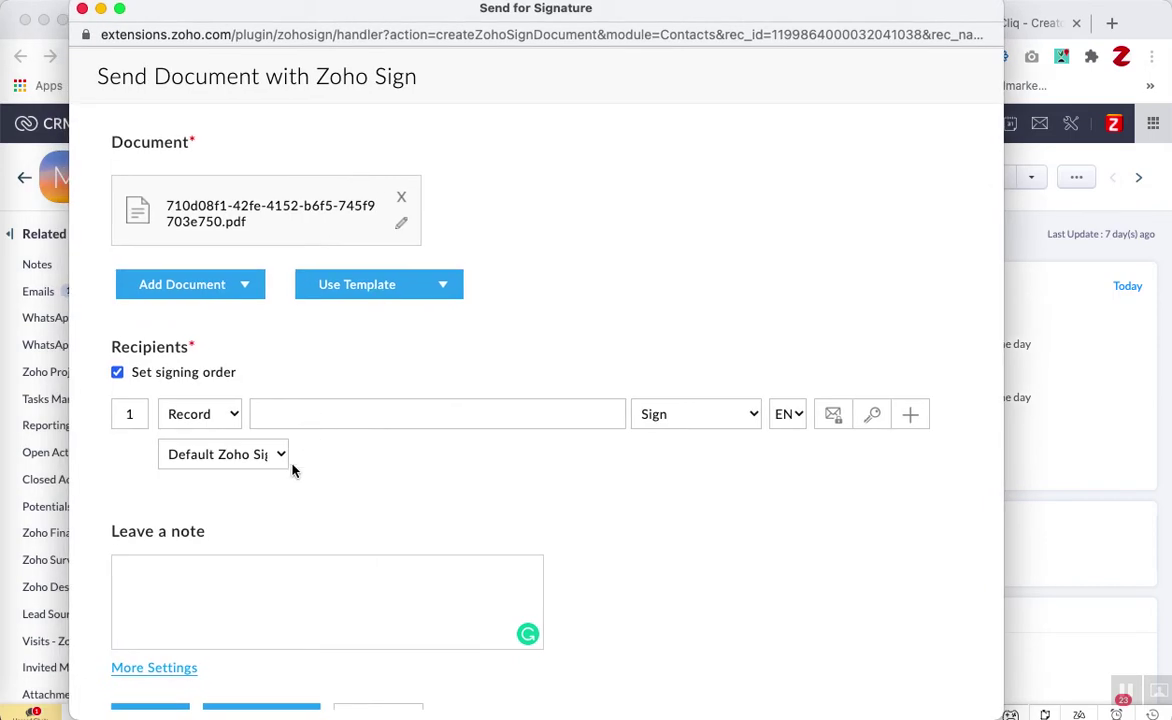
{"action": "scroll", "coordinate": [247, 559], "scroll_direction": "down", "scroll_amount": 1}
{"action": "left_click", "coordinate": [178, 230]}
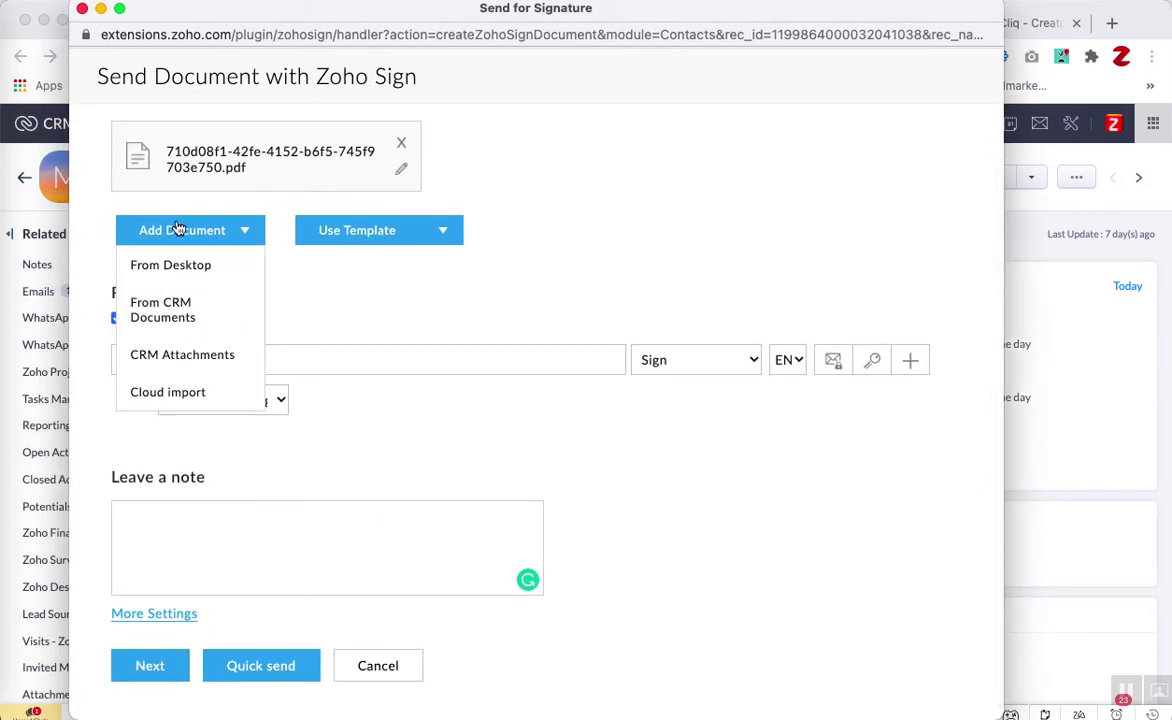
{"action": "left_click", "coordinate": [177, 514]}
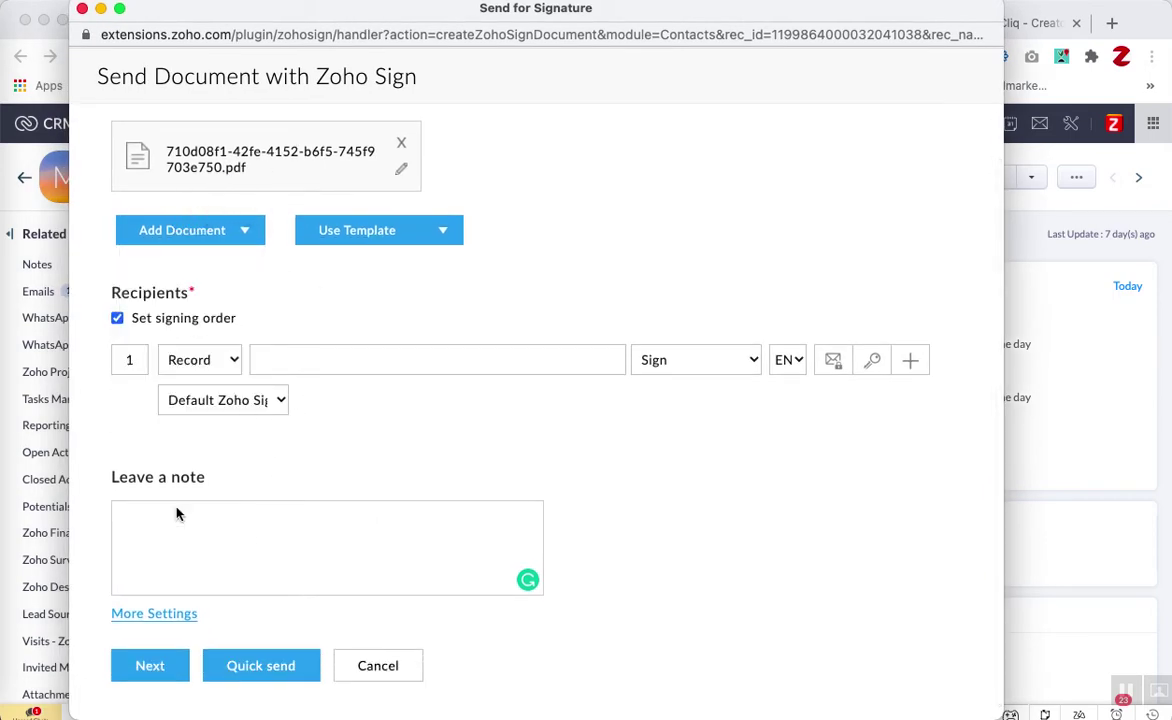
{"action": "left_click", "coordinate": [232, 666]}
{"action": "left_click_drag", "start_coordinate": [374, 128], "coordinate": [668, 168]}
{"action": "left_click", "coordinate": [450, 323]}
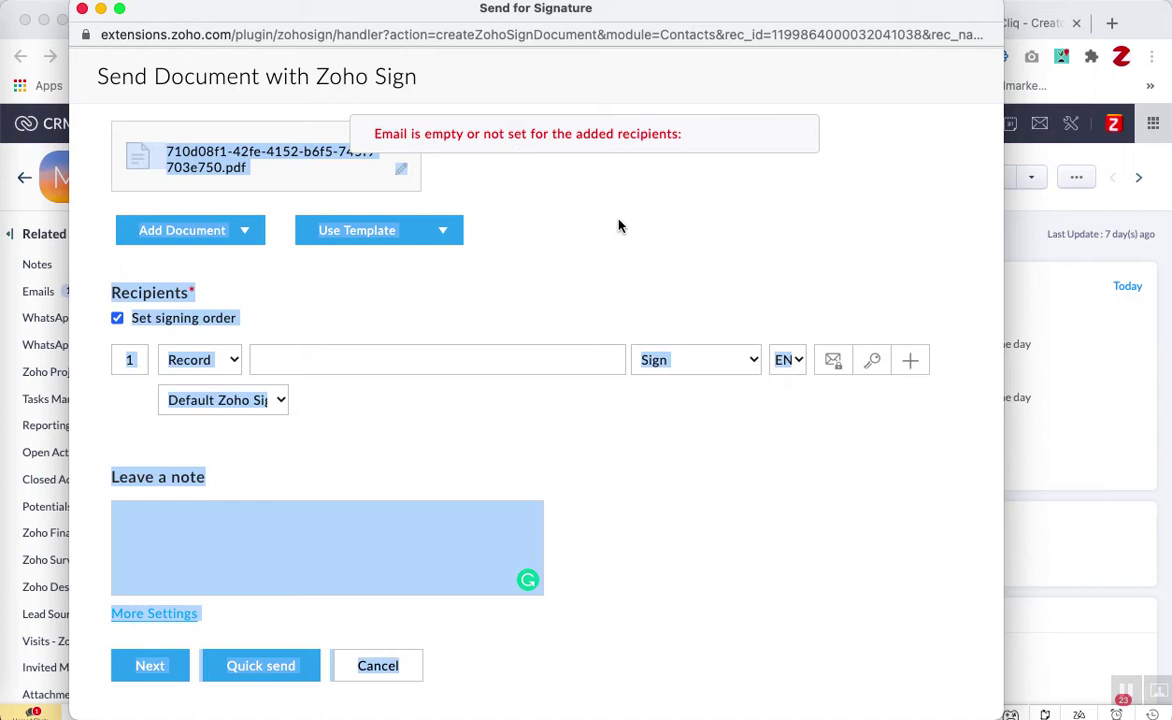
Set the recipient type to Contact and choose the Eclock contact as the signer
{"action": "left_click", "coordinate": [240, 359]}
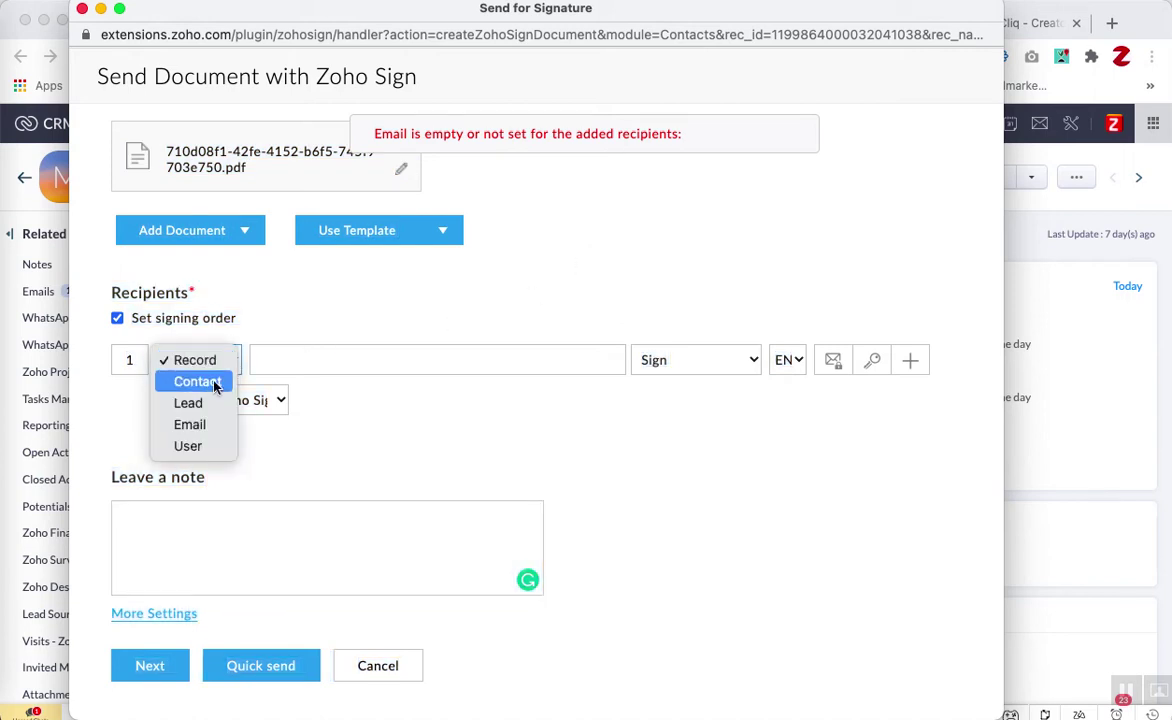
{"action": "left_click", "coordinate": [206, 381]}
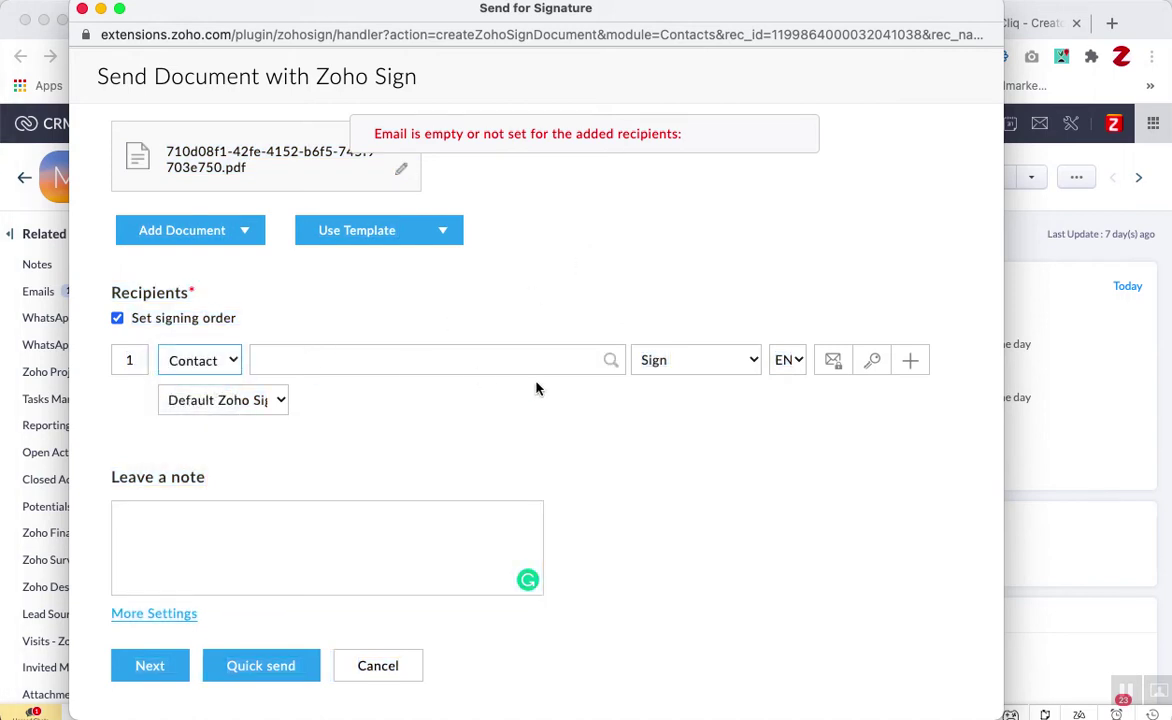
{"action": "left_click", "coordinate": [611, 361]}
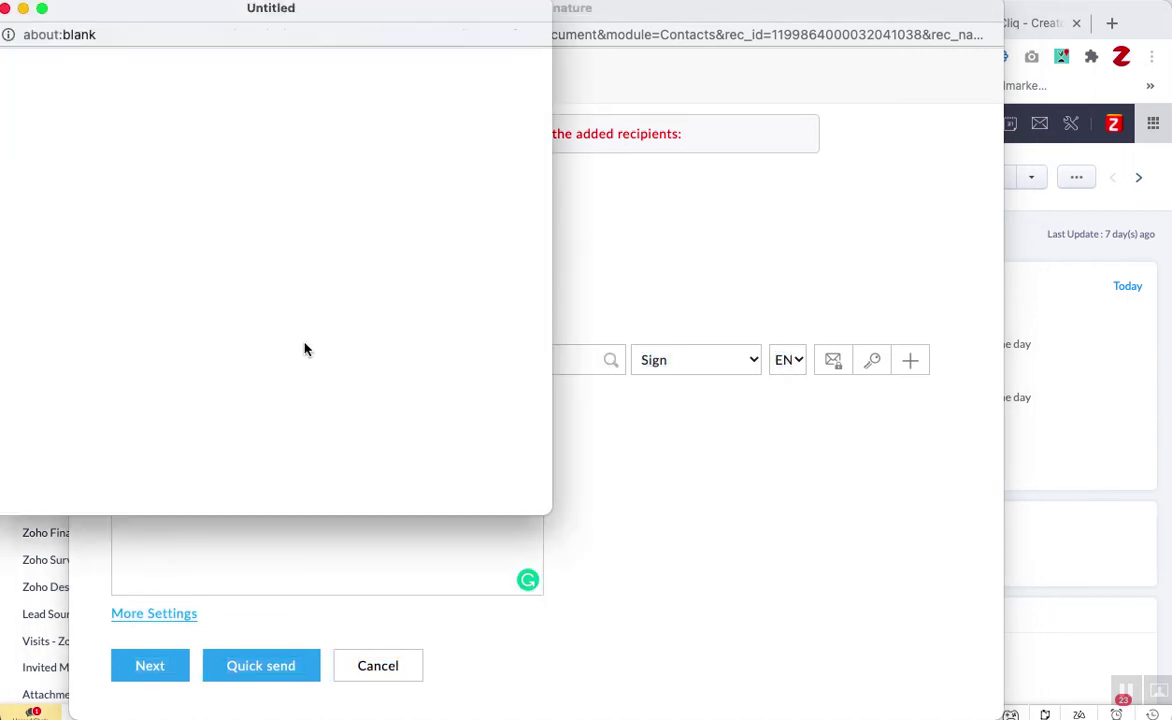
{"action": "left_click", "coordinate": [170, 166]}
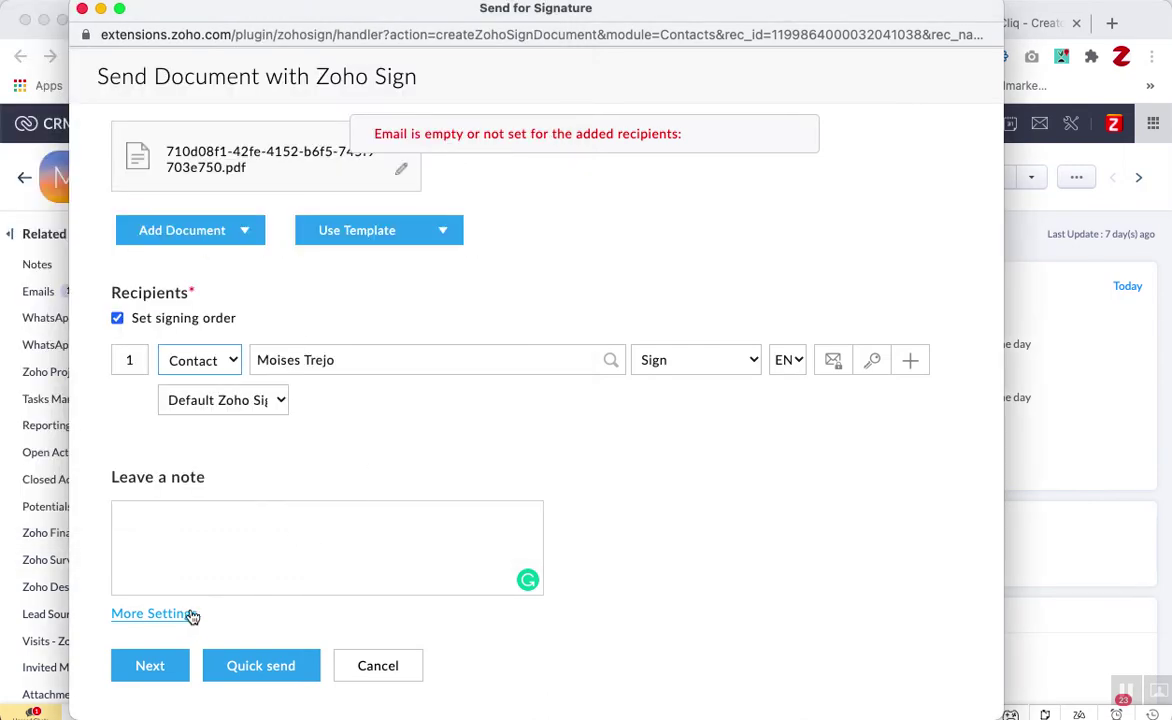
Try to proceed with the contact as recipient, and cancel the signature form
{"action": "left_click", "coordinate": [155, 665]}
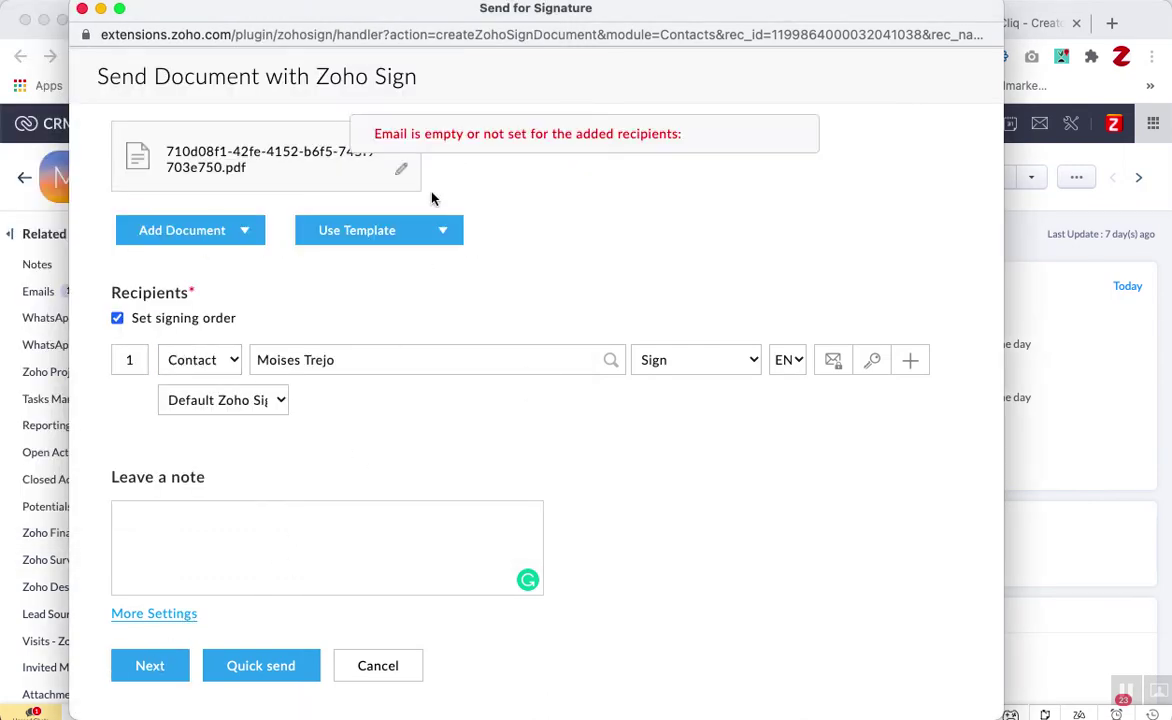
{"action": "left_click_drag", "start_coordinate": [372, 137], "coordinate": [680, 140]}
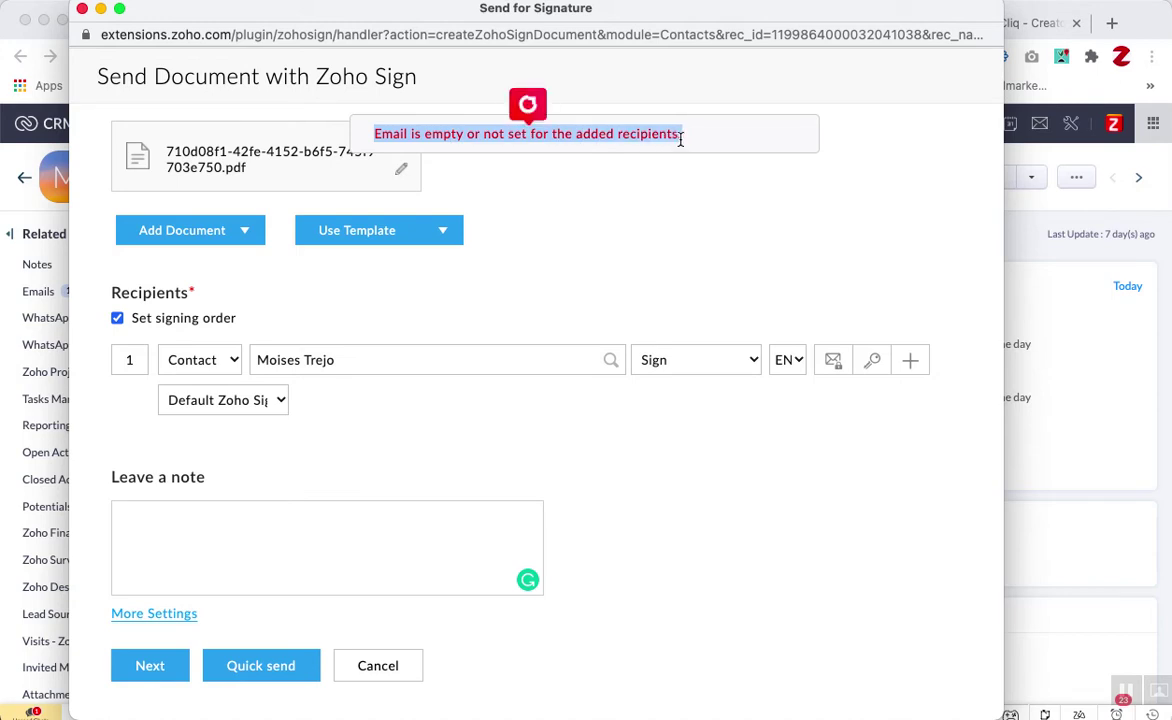
{"action": "left_click", "coordinate": [640, 231]}
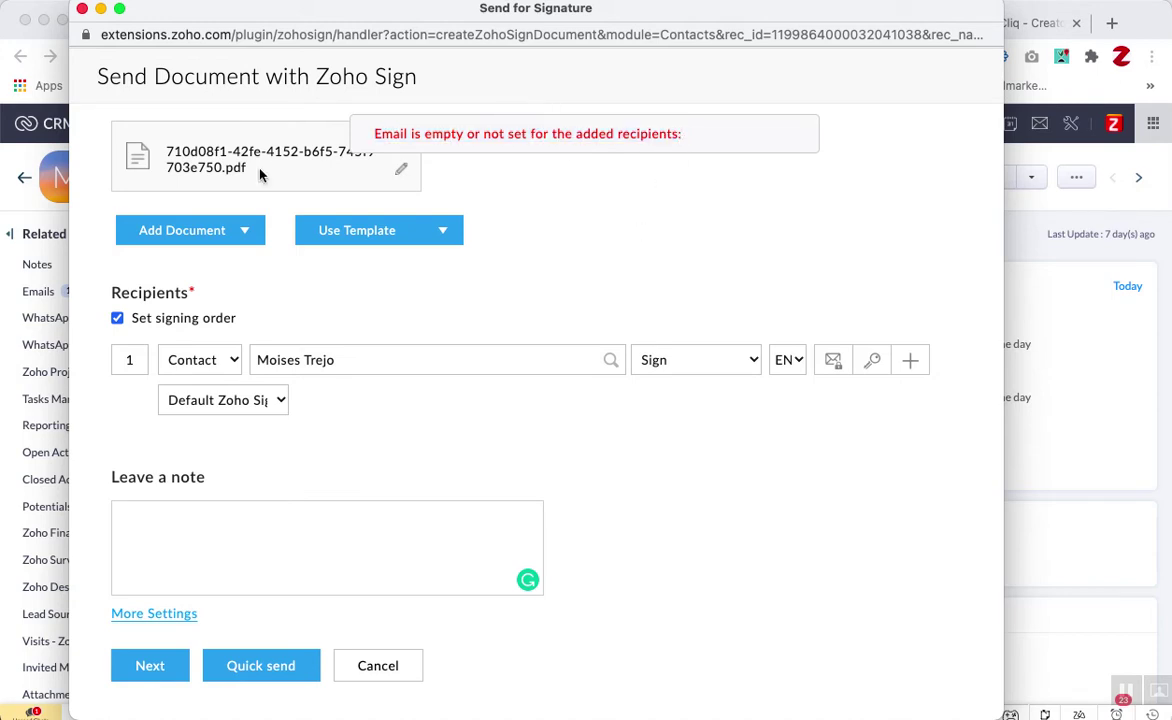
{"action": "mouse_move", "coordinate": [255, 246]}
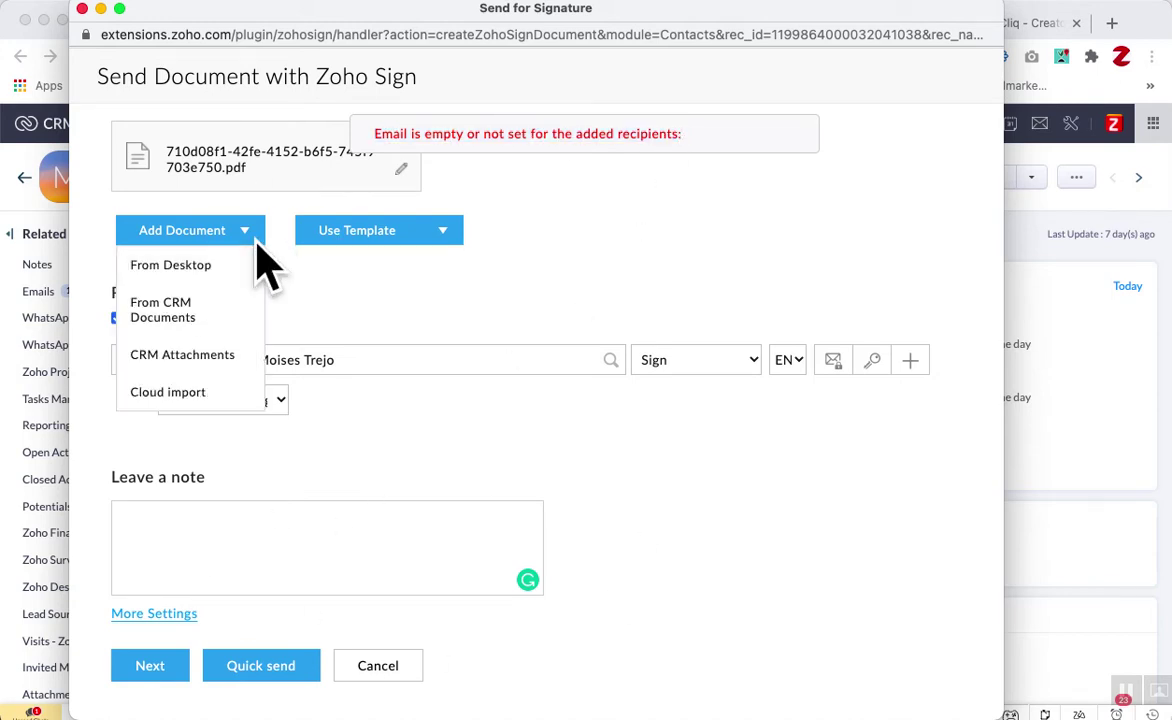
{"action": "left_click", "coordinate": [377, 669]}
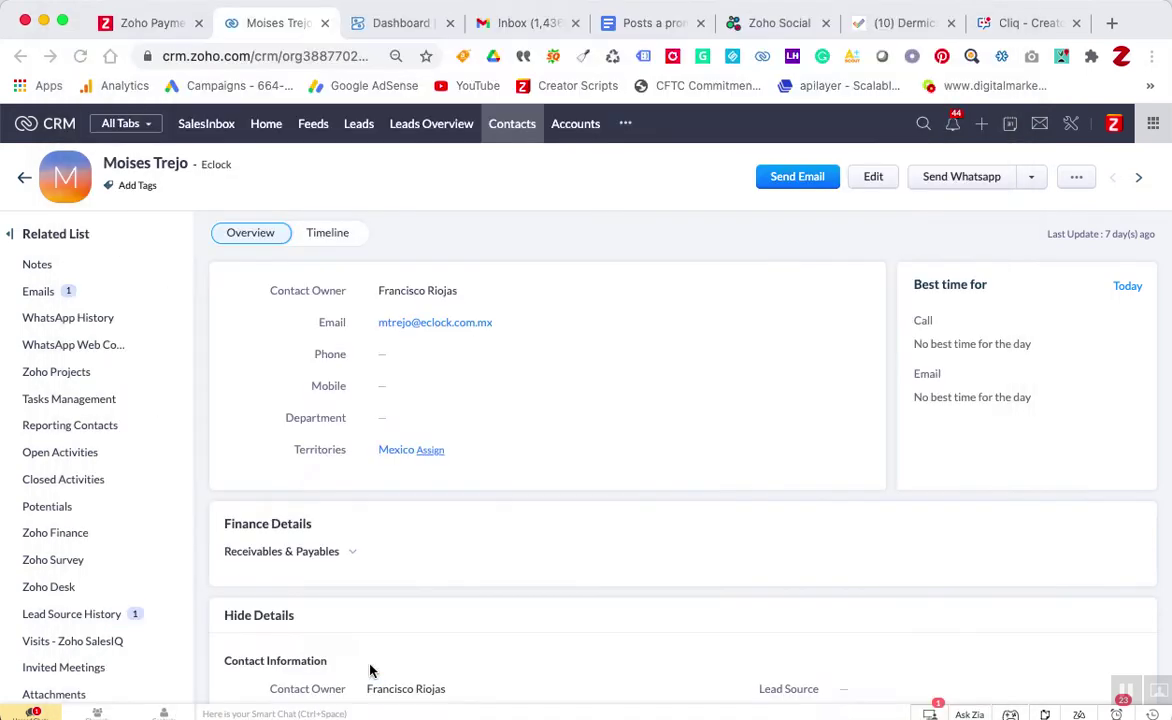
Open the GDPR compliance preferences in the compliance settings of the CRM Setup
{"action": "left_click", "coordinate": [1070, 128]}
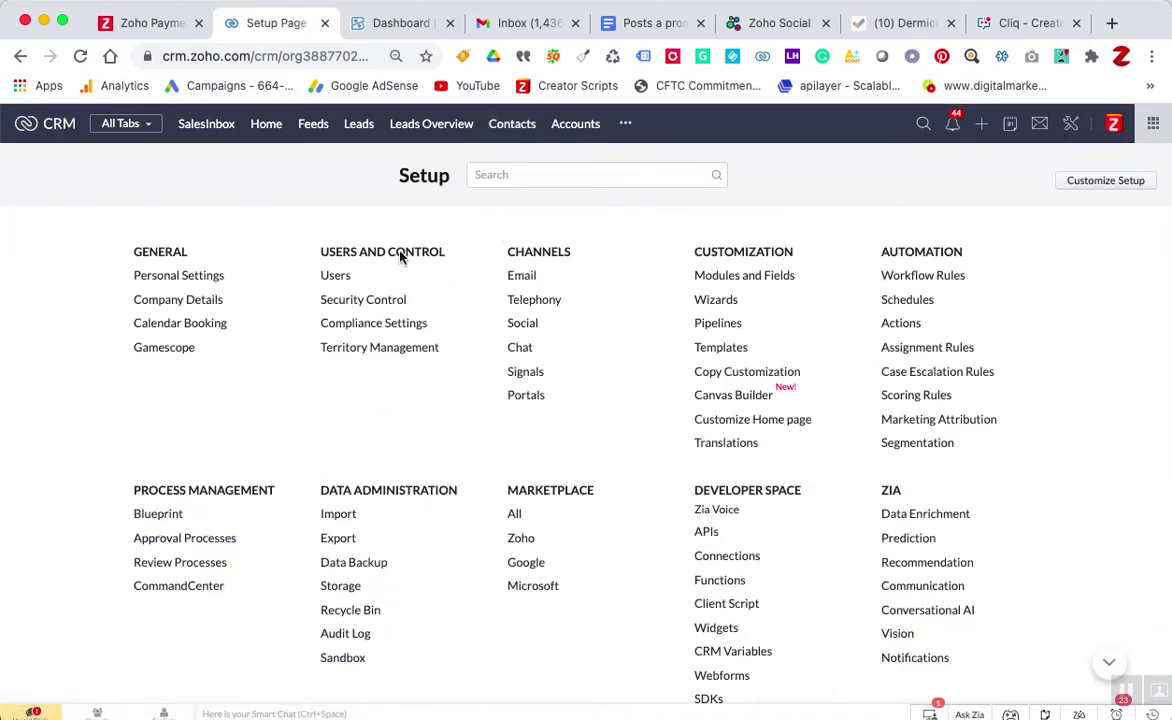
{"action": "left_click_drag", "start_coordinate": [445, 251], "coordinate": [362, 330]}
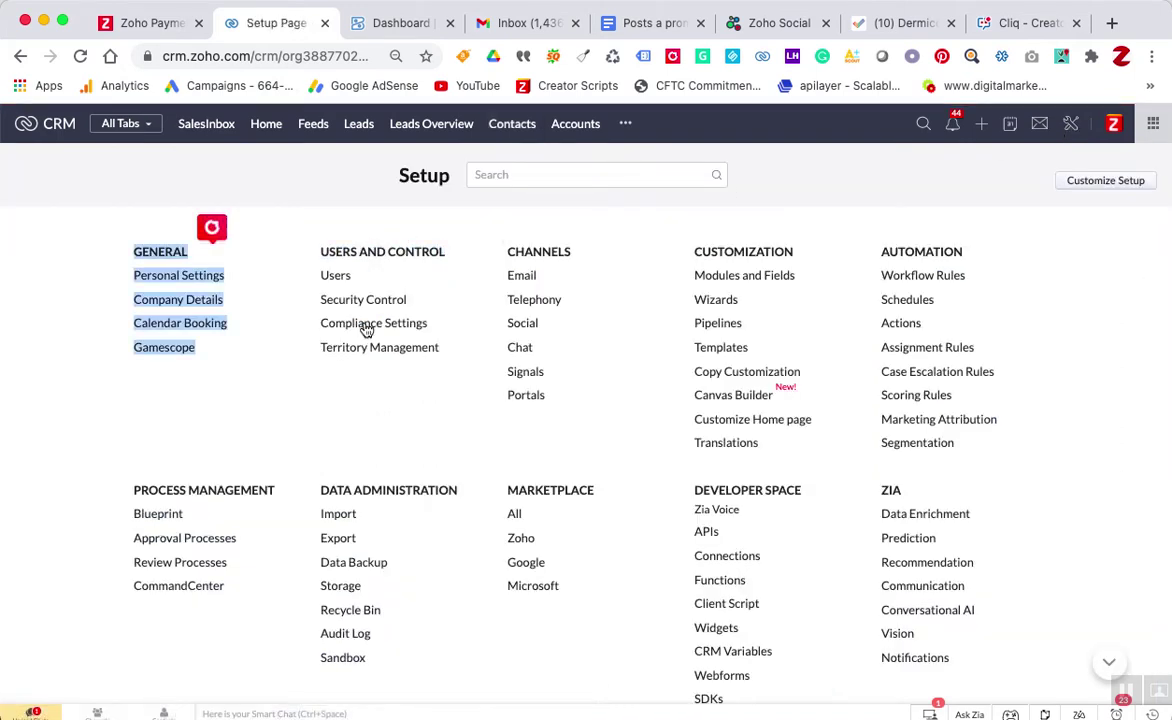
{"action": "left_click", "coordinate": [364, 332]}
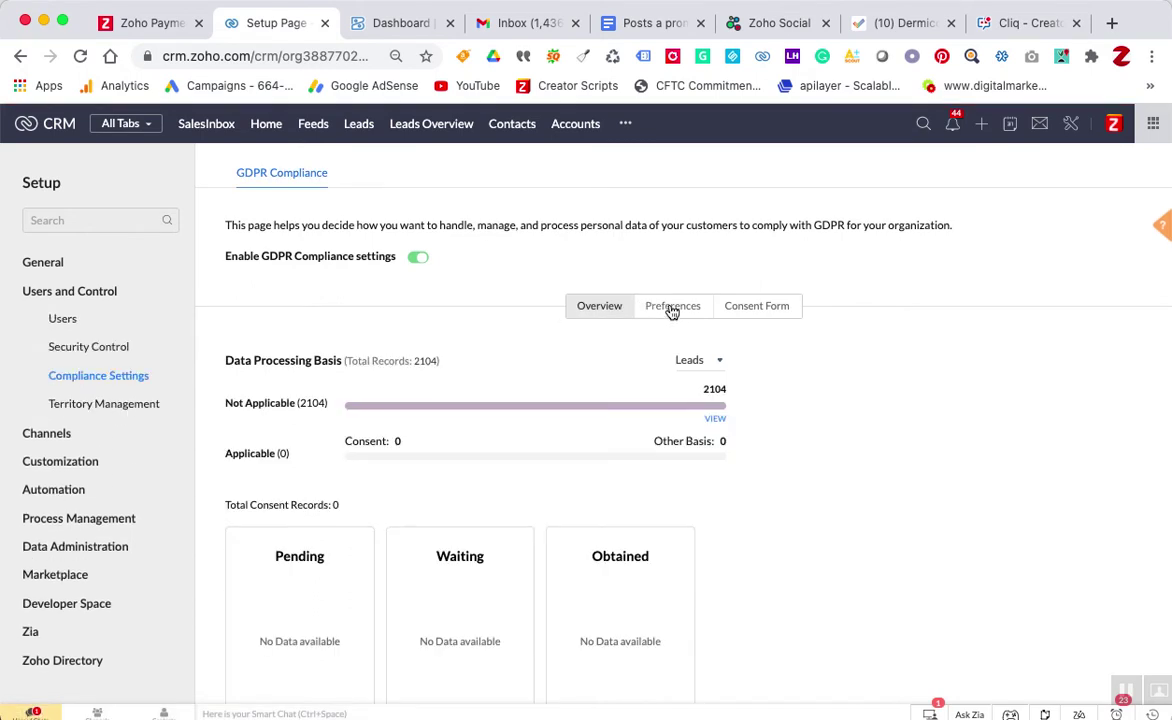
{"action": "left_click", "coordinate": [675, 314]}
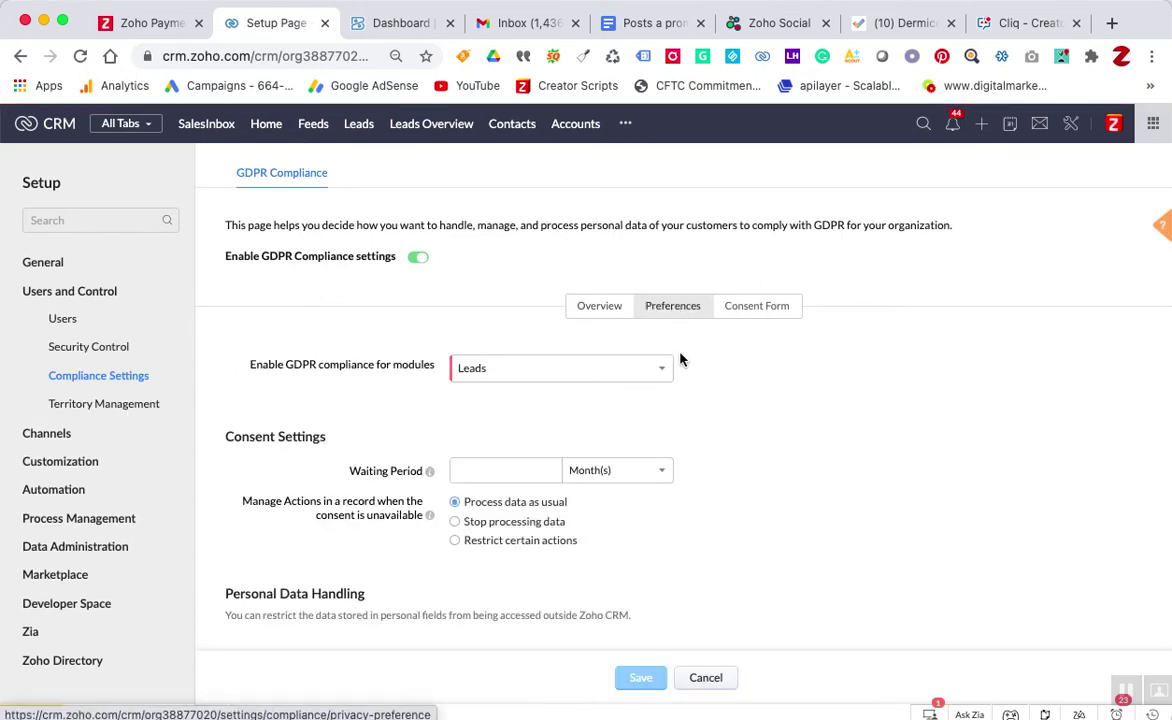
Select Contacts, ZohoSign Document Events, ZohoSign Documents and ZohoSign Recipients as modules for GDPR compliance
{"action": "left_click", "coordinate": [664, 372]}
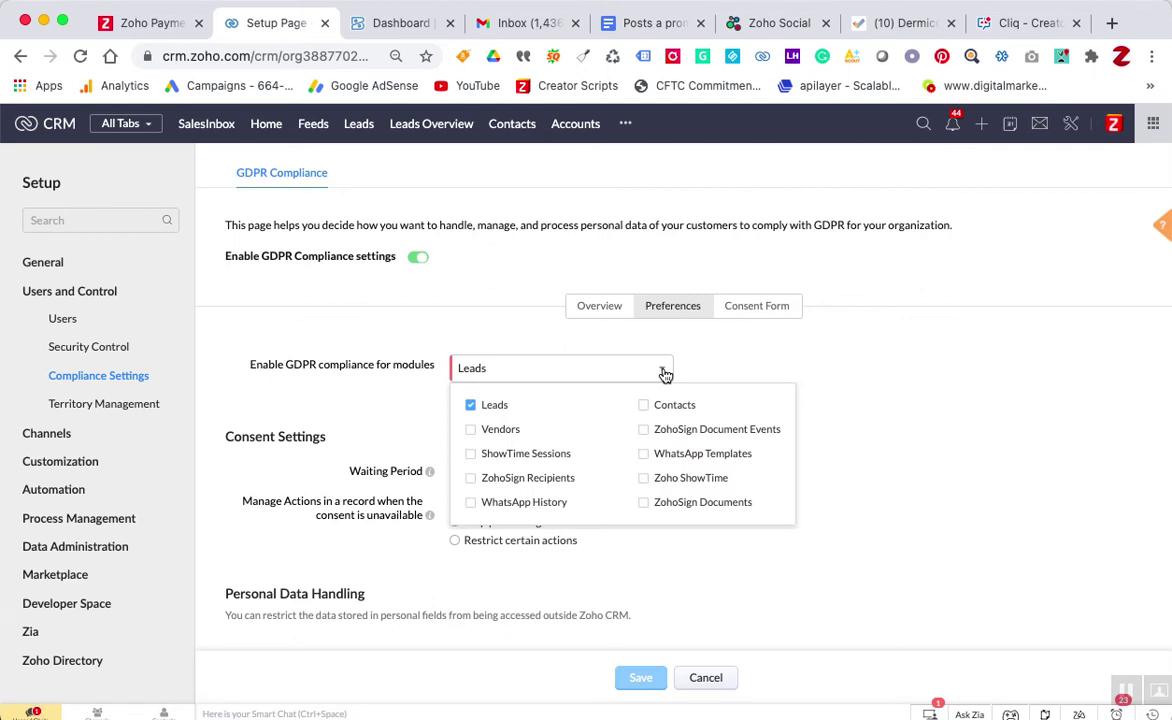
{"action": "left_click", "coordinate": [644, 430]}
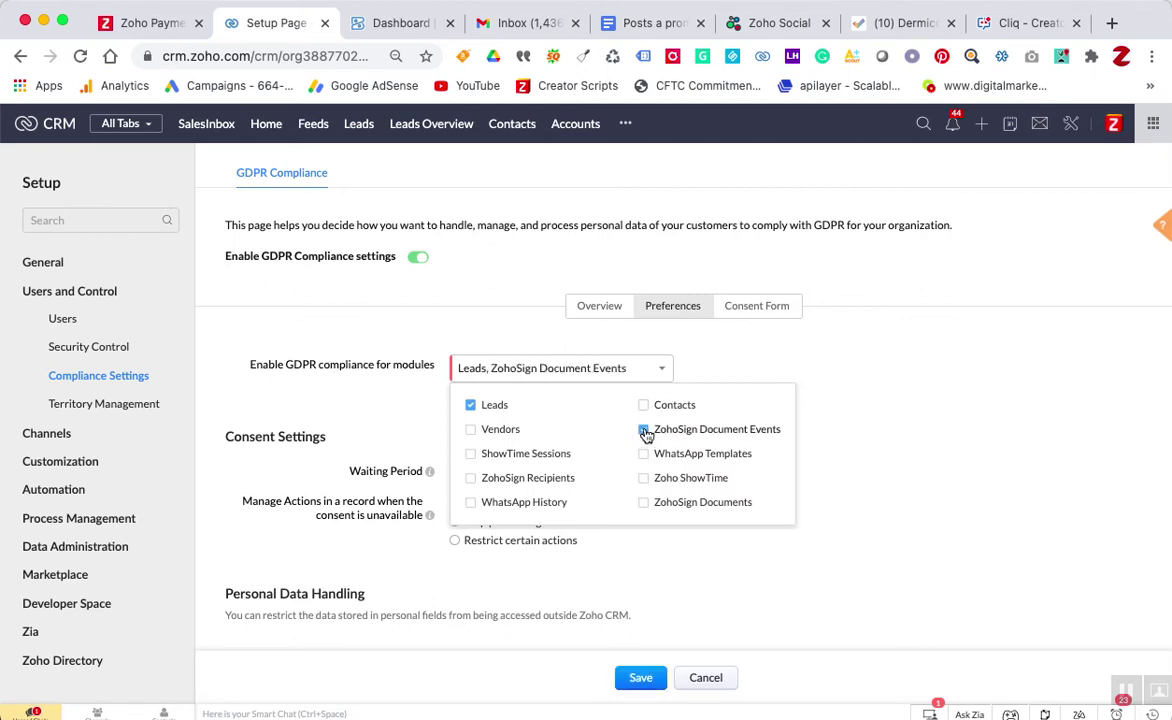
{"action": "left_click", "coordinate": [643, 405]}
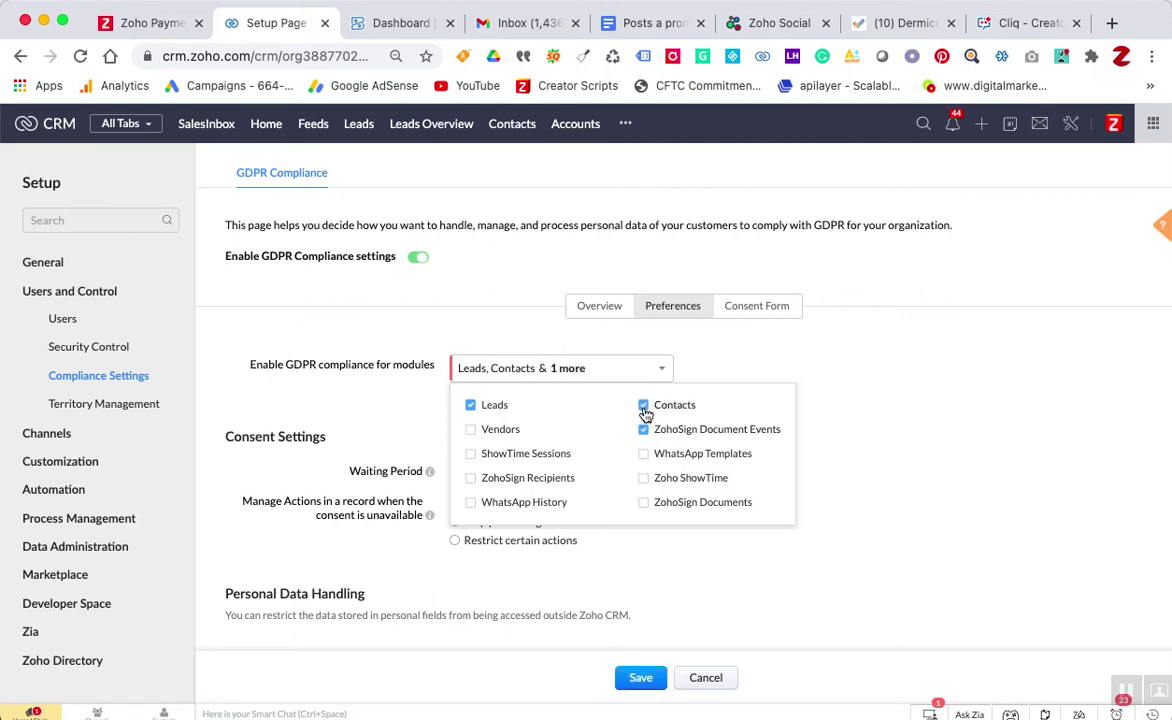
{"action": "left_click", "coordinate": [644, 503]}
{"action": "left_click", "coordinate": [471, 479]}
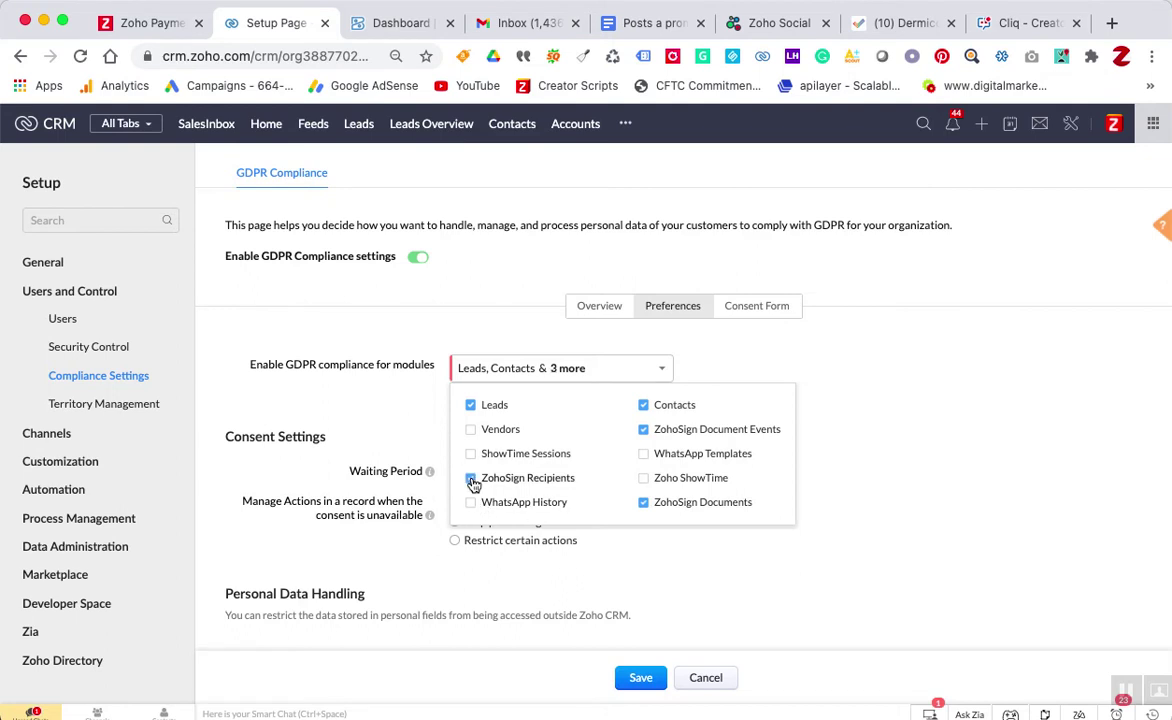
Add Vendors, ShowTime Sessions, WhatsApp History, WhatsApp Templates and Zoho ShowTime to the GDPR compliance modules
{"action": "left_click", "coordinate": [471, 429]}
{"action": "left_click", "coordinate": [471, 454]}
{"action": "left_click", "coordinate": [471, 502]}
{"action": "left_click", "coordinate": [643, 453]}
{"action": "left_click", "coordinate": [643, 478]}
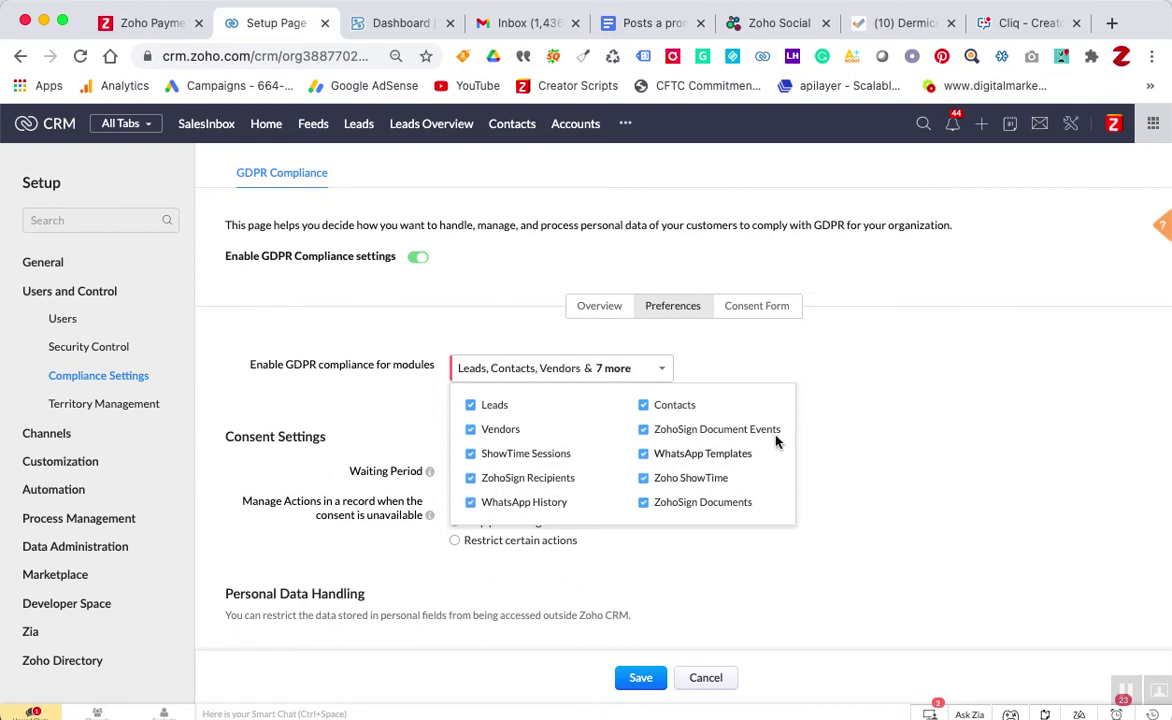
Close the GDPR module selection and review the Process data as usual option for records without consent
{"action": "left_click", "coordinate": [506, 362]}
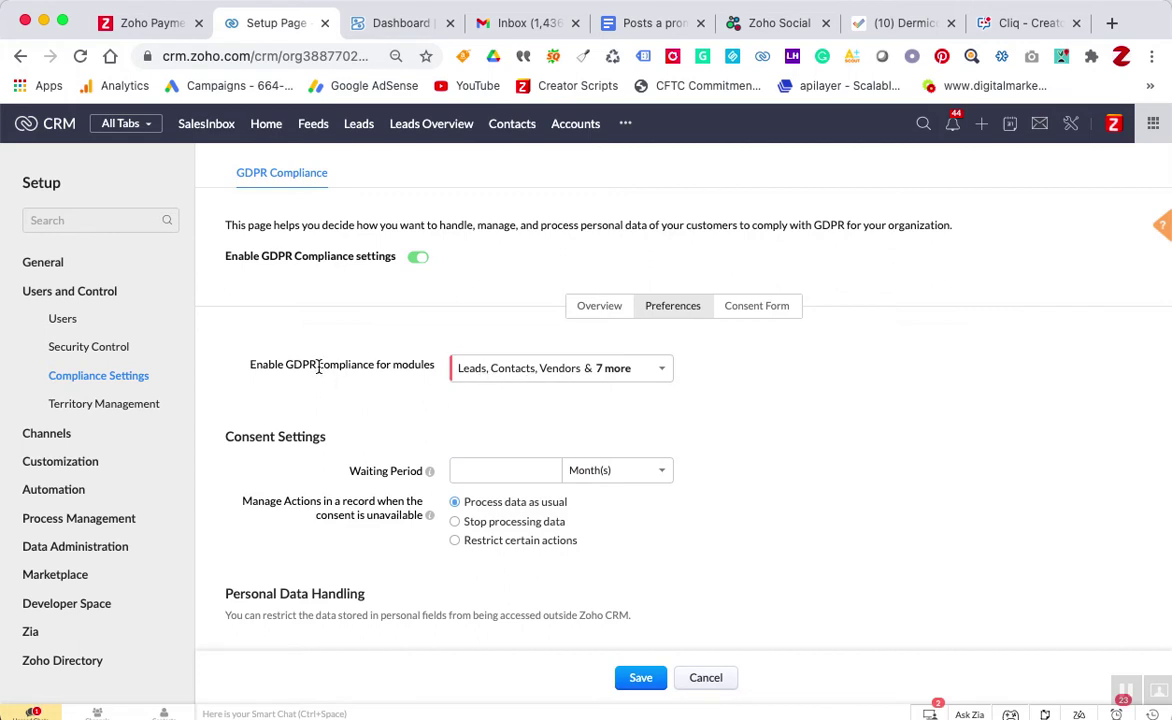
{"action": "left_click_drag", "start_coordinate": [318, 367], "coordinate": [372, 367]}
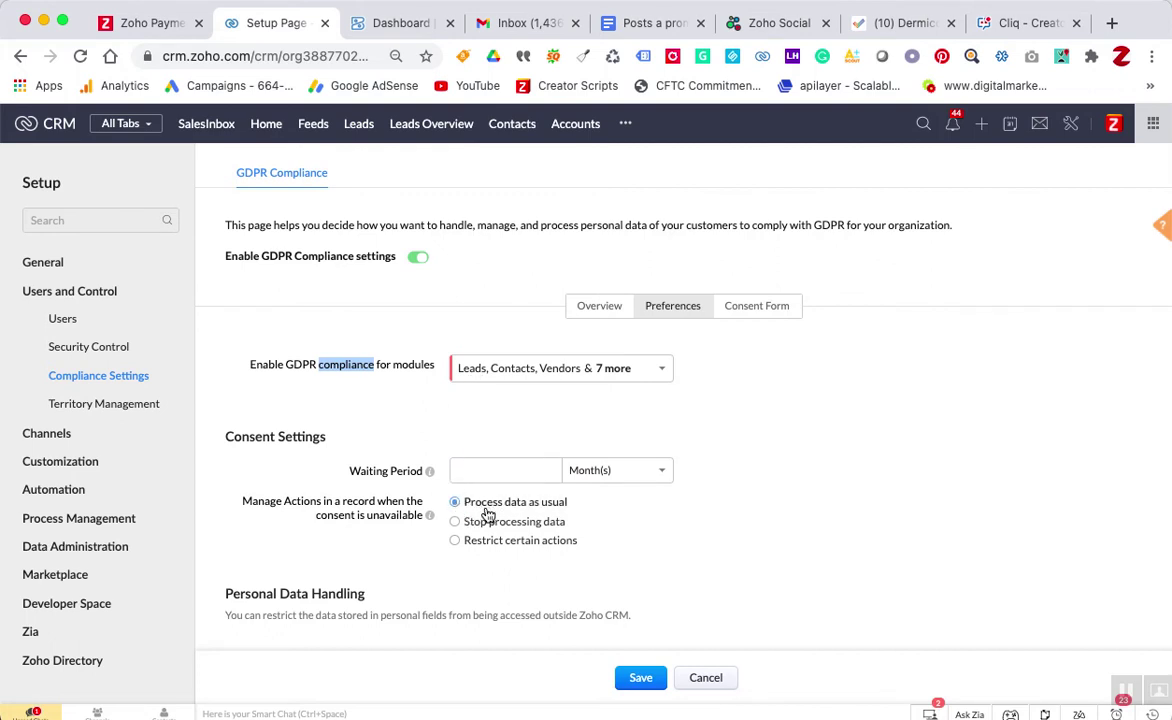
{"action": "left_click_drag", "start_coordinate": [286, 366], "coordinate": [311, 366]}
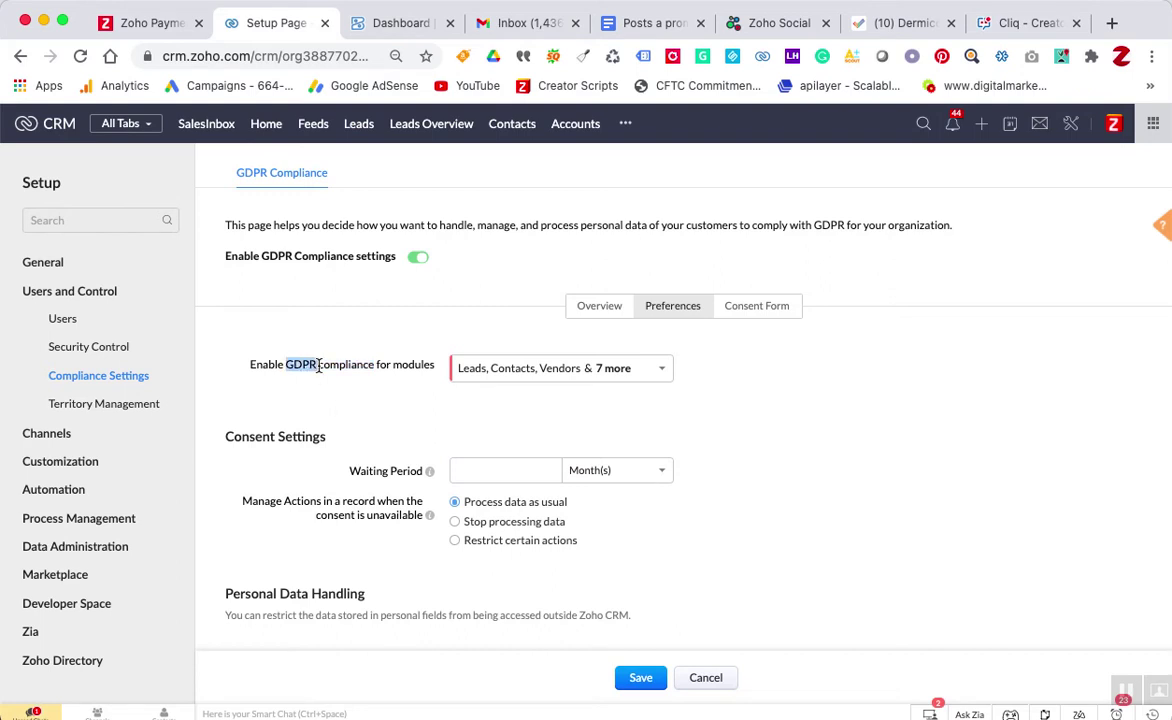
{"action": "left_click_drag", "start_coordinate": [463, 502], "coordinate": [568, 511]}
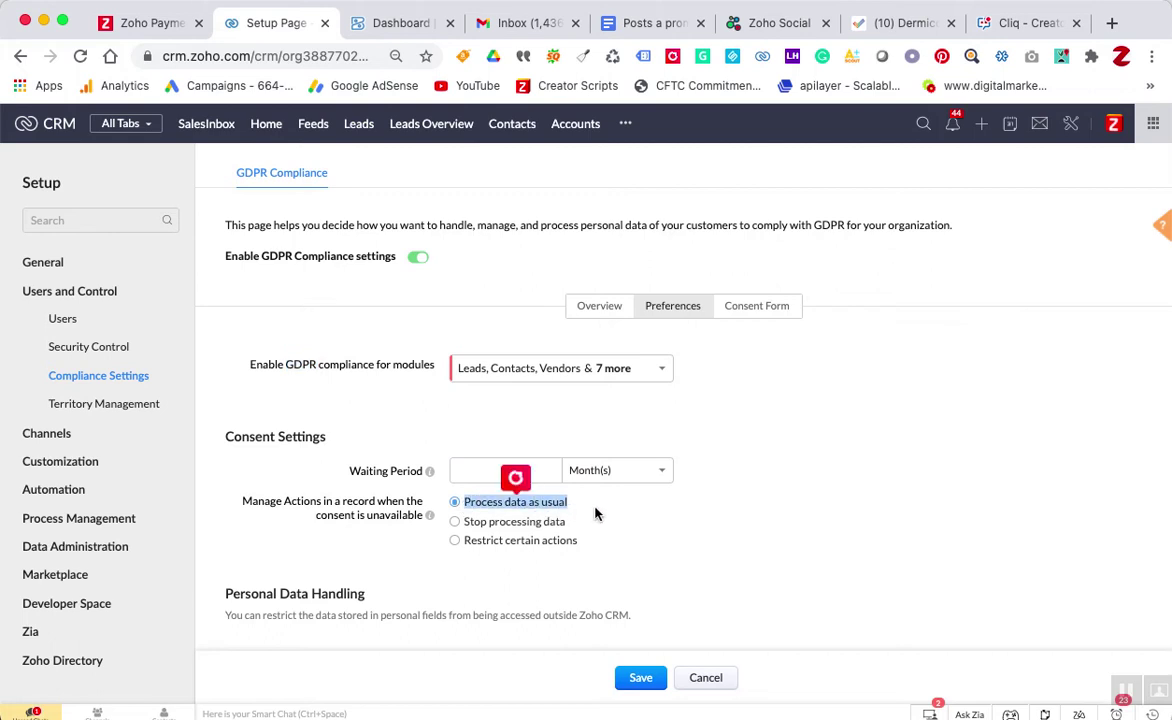
{"action": "left_click", "coordinate": [598, 514]}
Try a waiting period of 3 months in the consent settings, and save the GDPR compliance preferences
{"action": "left_click", "coordinate": [517, 472]}
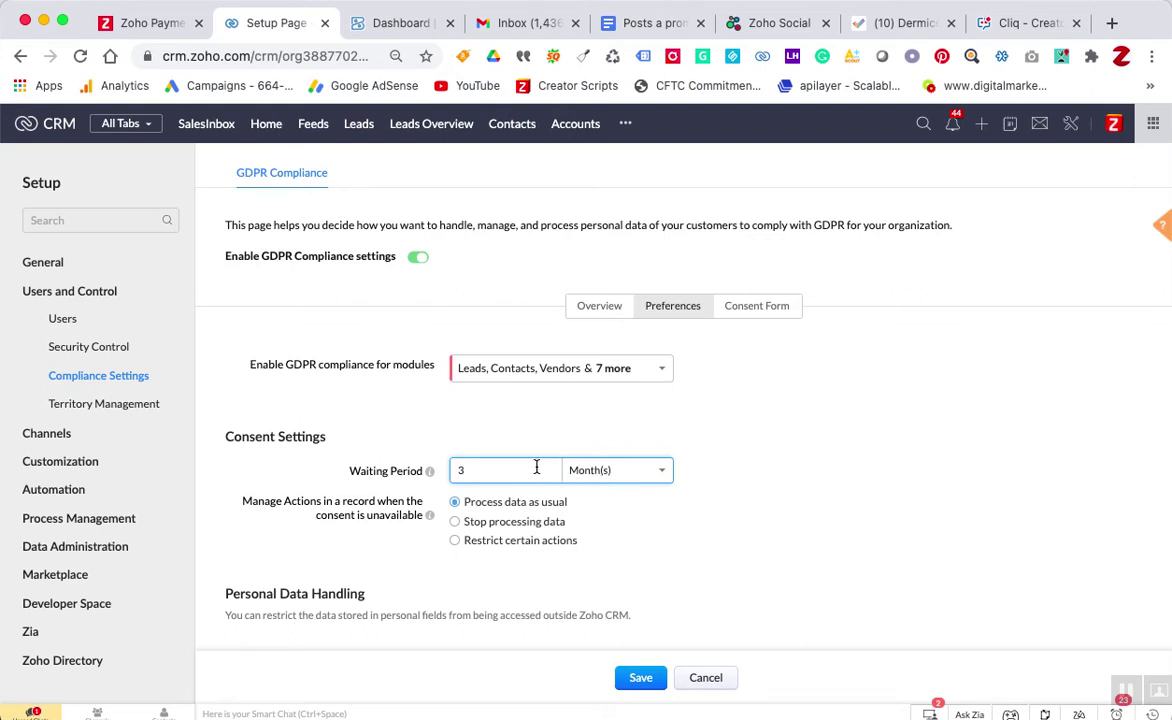
{"action": "left_click", "coordinate": [641, 677]}
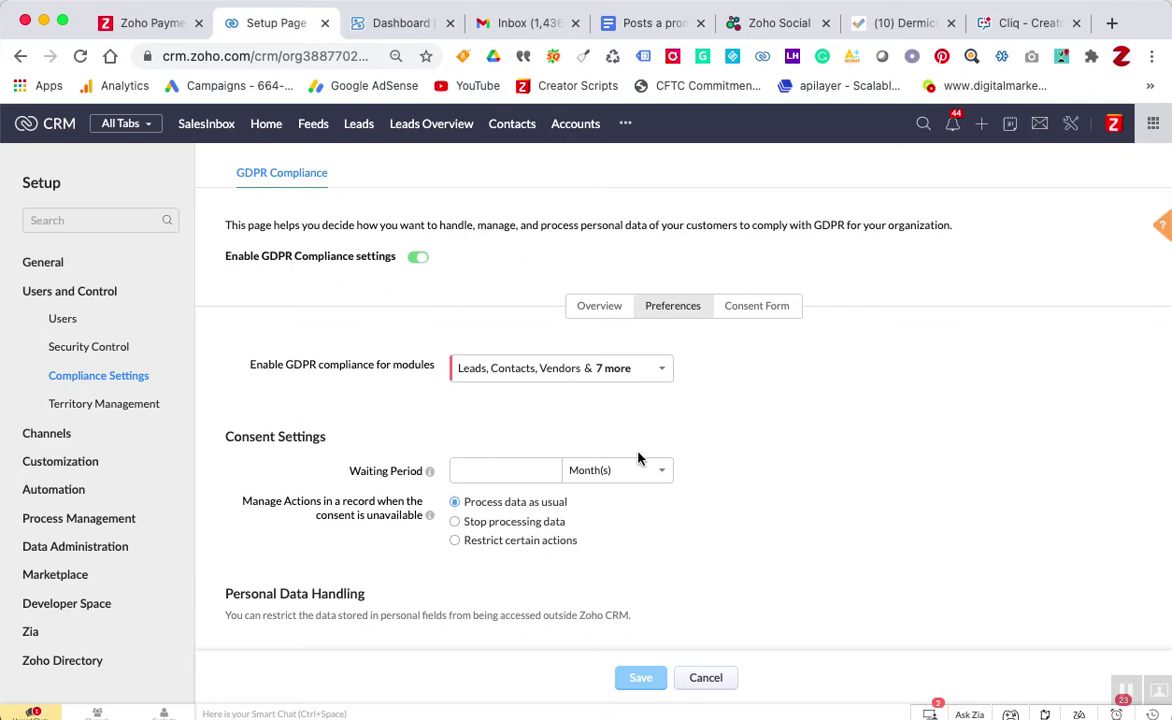
{"action": "scroll", "coordinate": [586, 598], "scroll_direction": "down", "scroll_amount": 3}
{"action": "scroll", "coordinate": [573, 568], "scroll_direction": "up", "scroll_amount": 3}
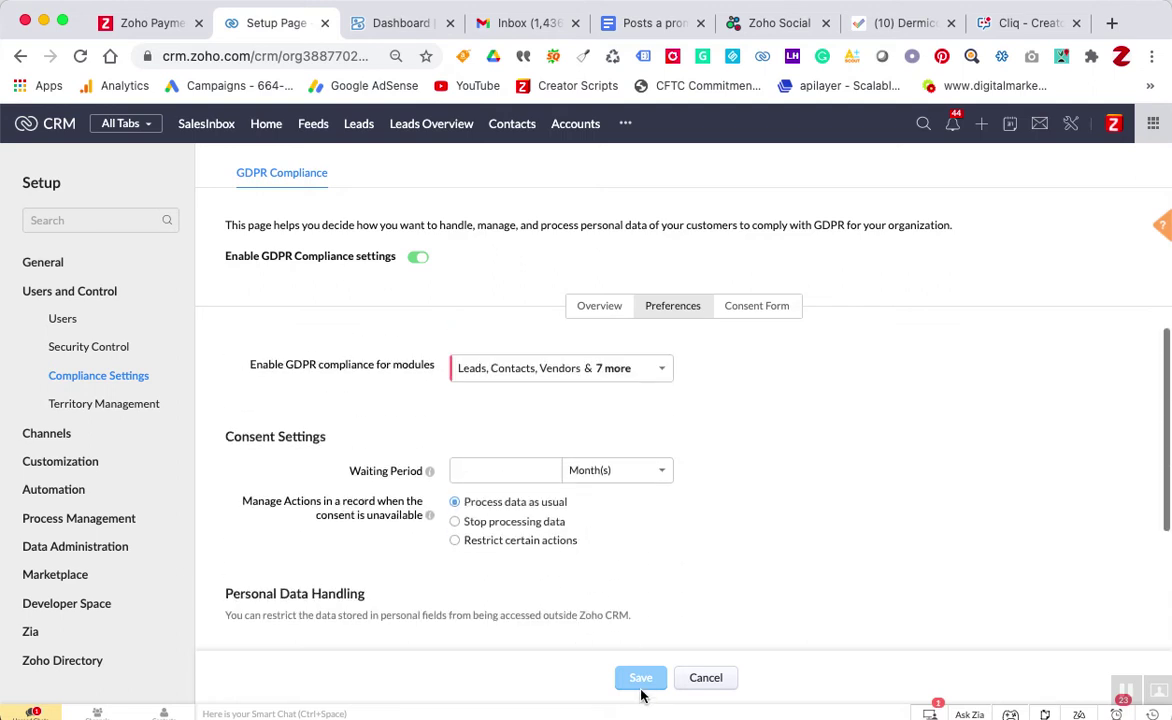
Open the contact's record again and start sending a document with Zoho Sign
{"action": "left_click", "coordinate": [517, 134]}
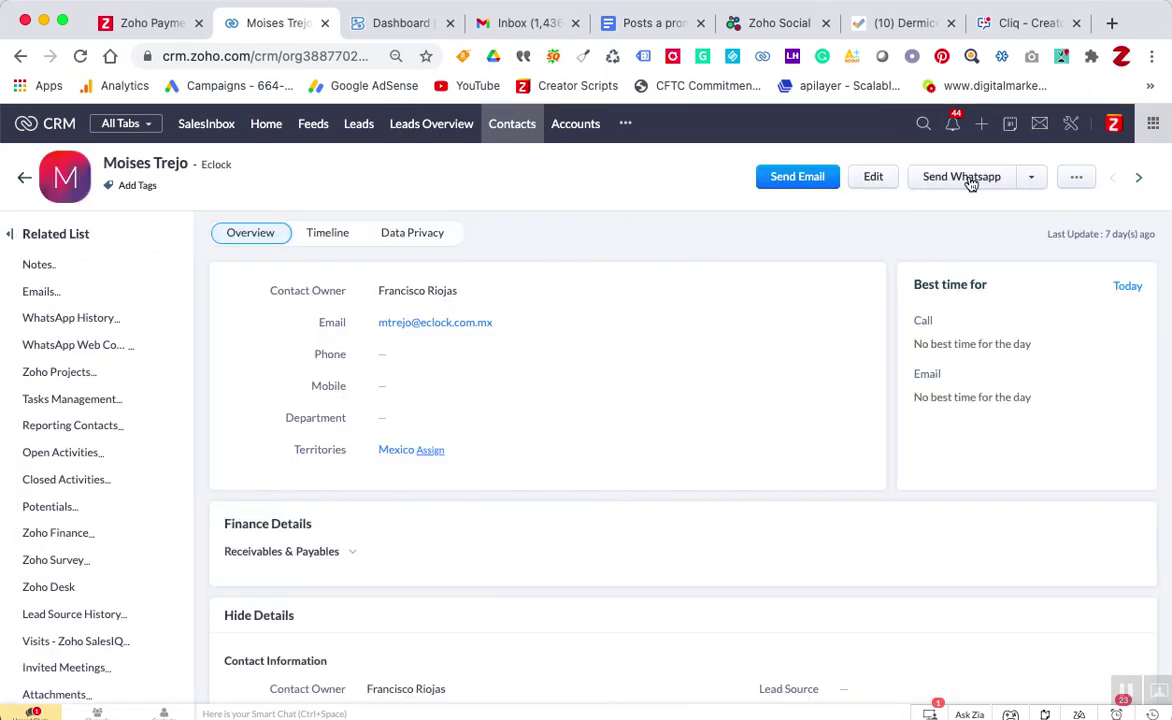
{"action": "left_click", "coordinate": [1027, 186]}
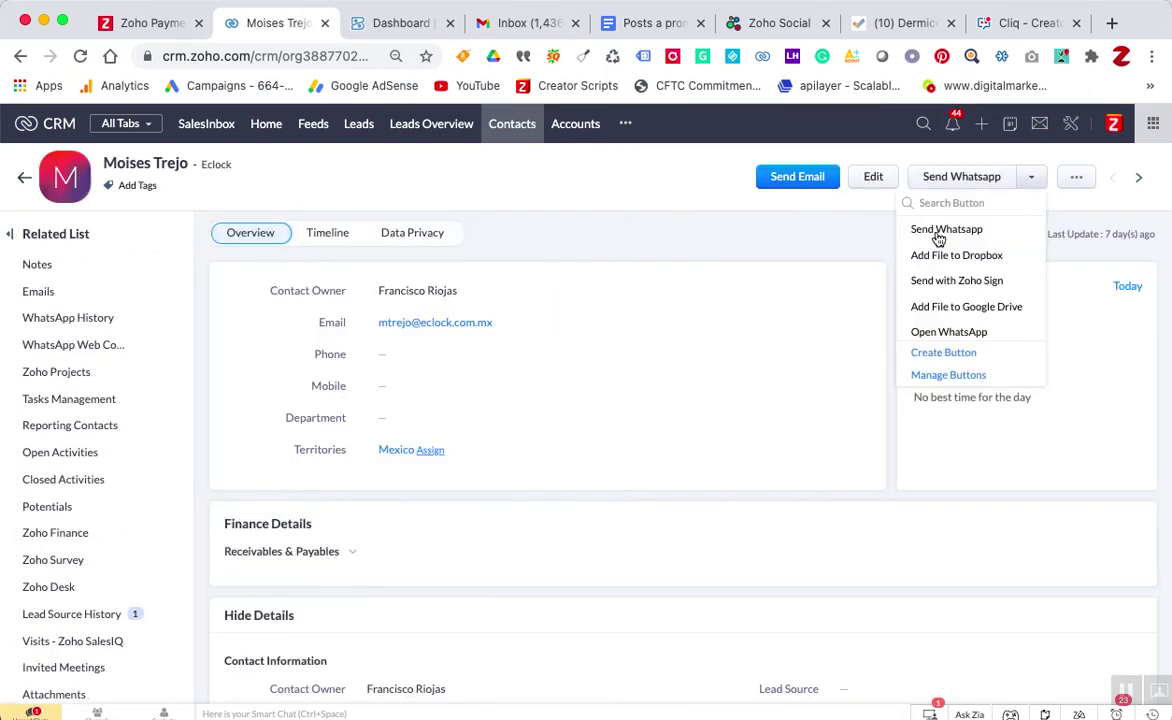
{"action": "left_click", "coordinate": [940, 283]}
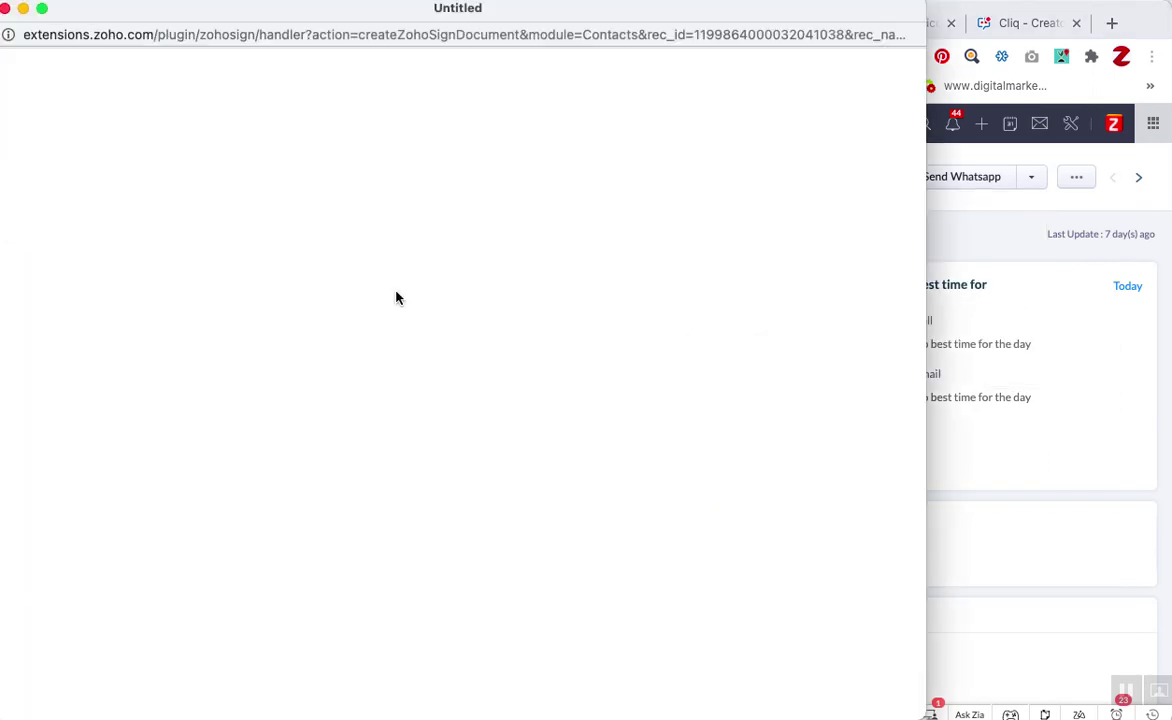
{"action": "left_click_drag", "start_coordinate": [191, 13], "coordinate": [259, 18]}
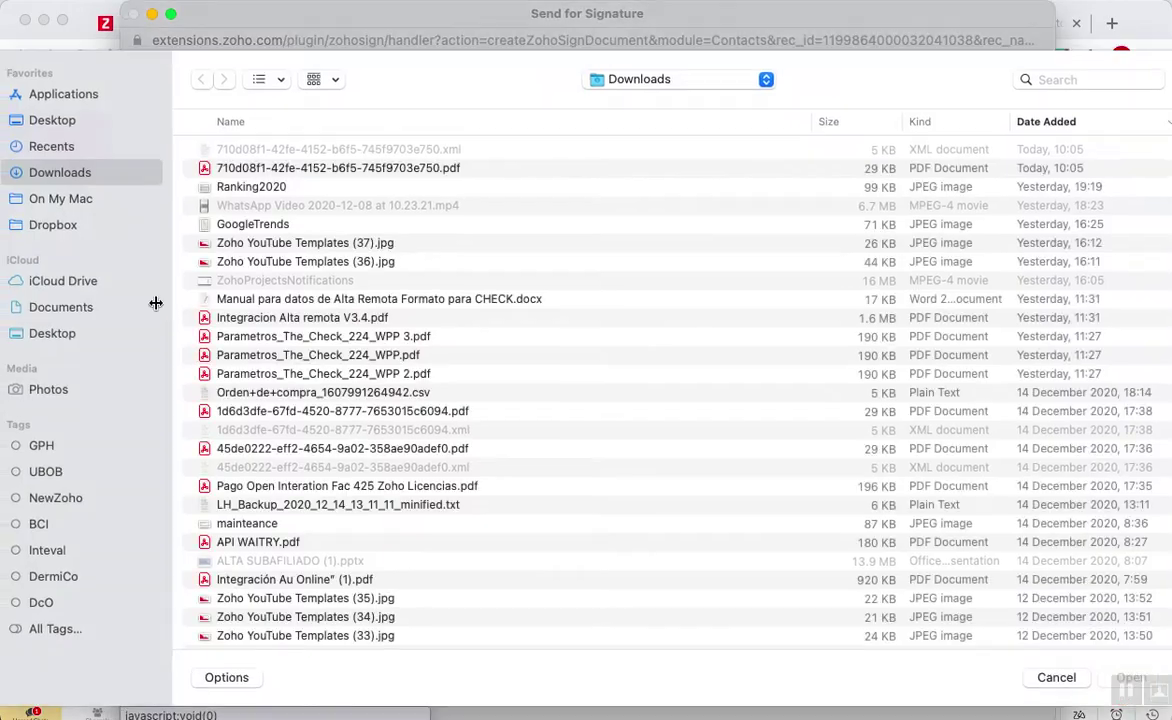
Attach 710d08f1-42fe-4152-b6f5-745f9703e750.pdf with the note "prueba", and proceed to the document details
{"action": "key", "text": "Return"}
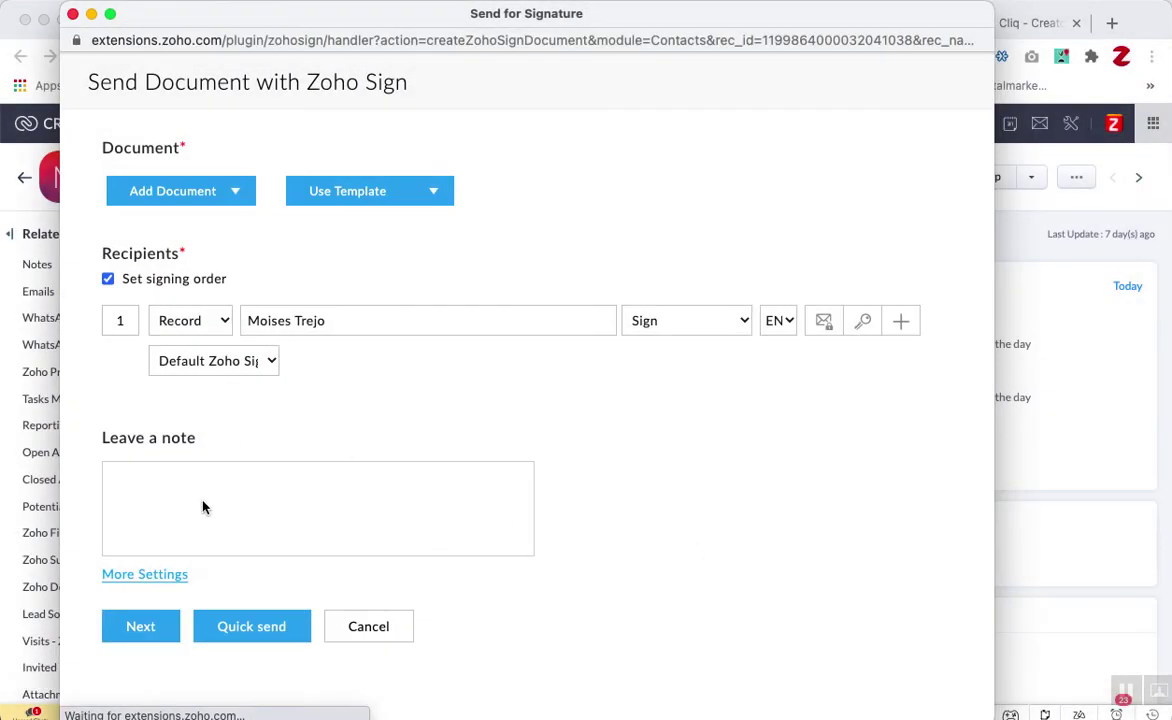
{"action": "scroll", "coordinate": [383, 507], "scroll_direction": "down", "scroll_amount": 1}
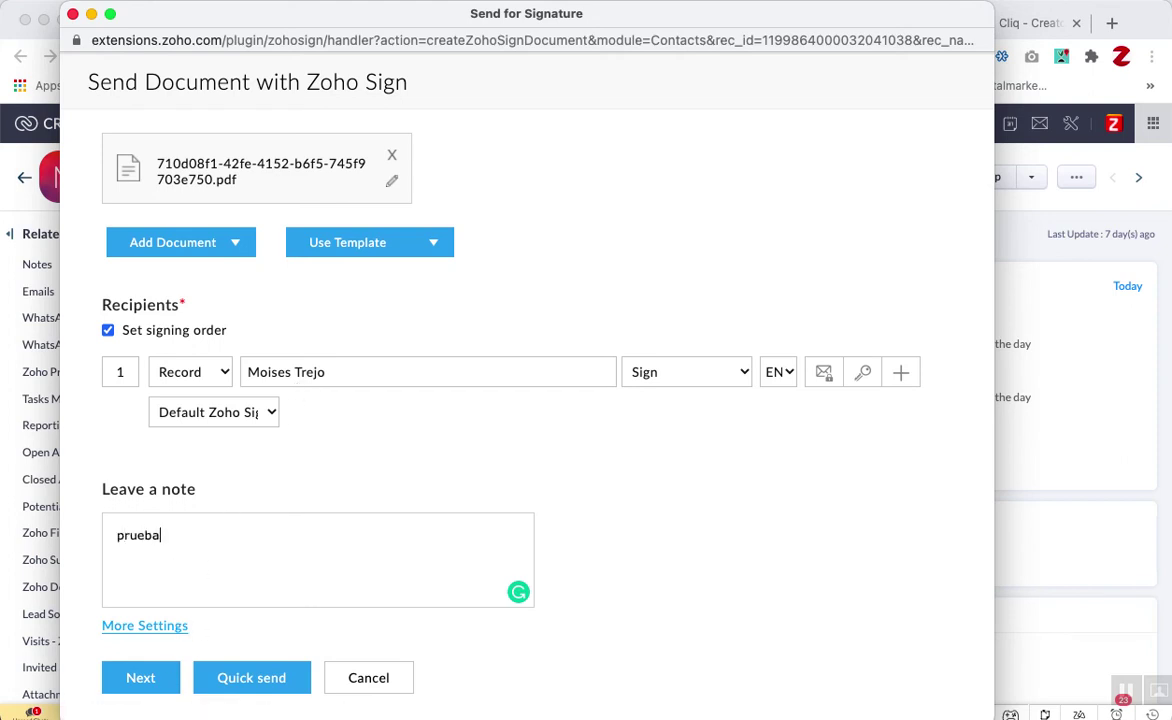
{"action": "left_click", "coordinate": [146, 688]}
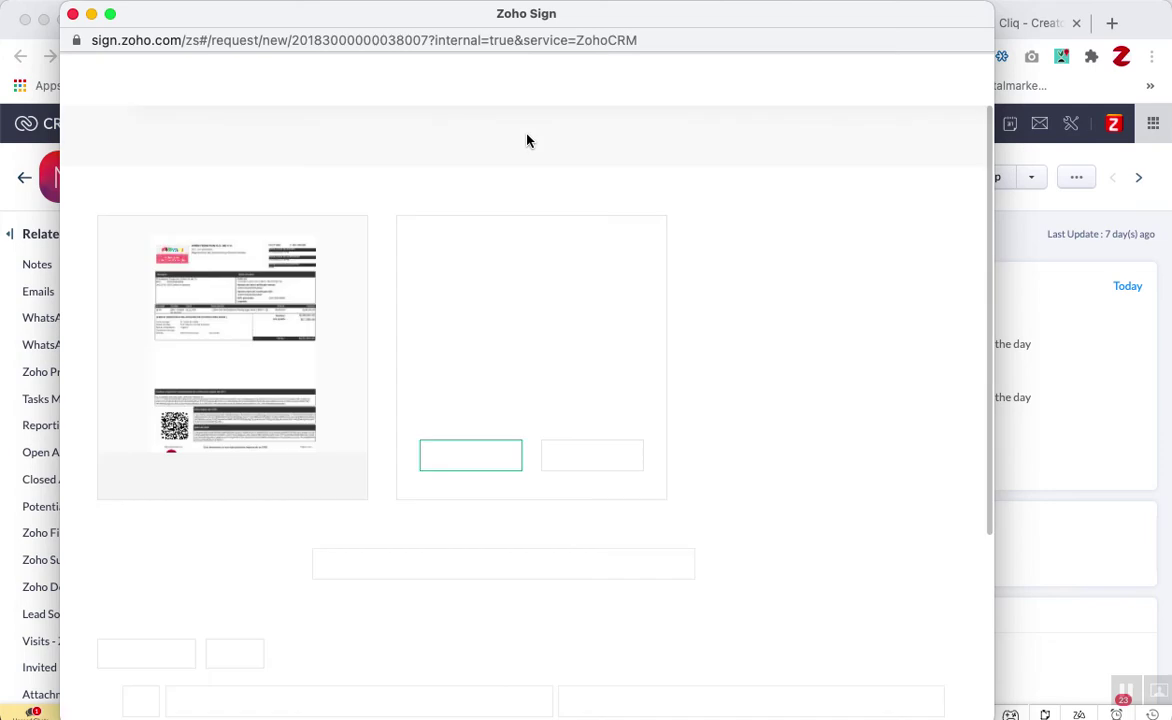
Enter "prueba" as the note to all recipients, and set the agreement to be valid until Dec 31, 2020 in the additional settings
{"action": "scroll", "coordinate": [360, 525], "scroll_direction": "down", "scroll_amount": 5}
{"action": "scroll", "coordinate": [369, 532], "scroll_direction": "down", "scroll_amount": 2}
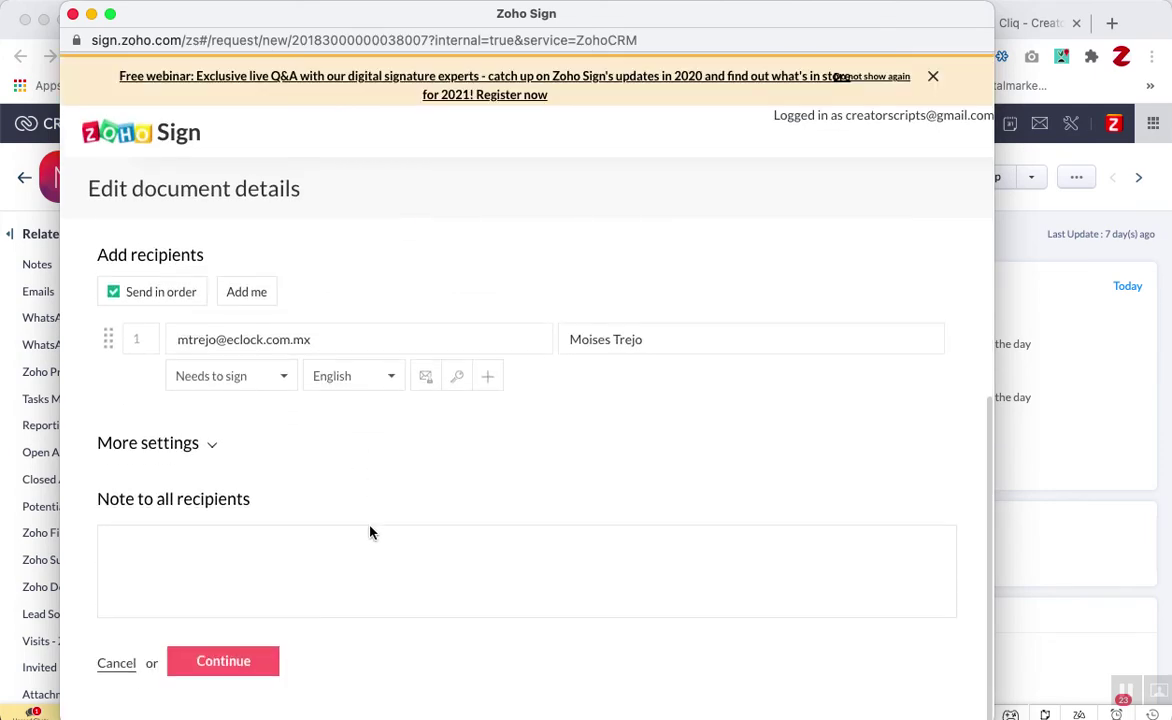
{"action": "type", "text": "prueba"}
{"action": "left_click", "coordinate": [197, 443]}
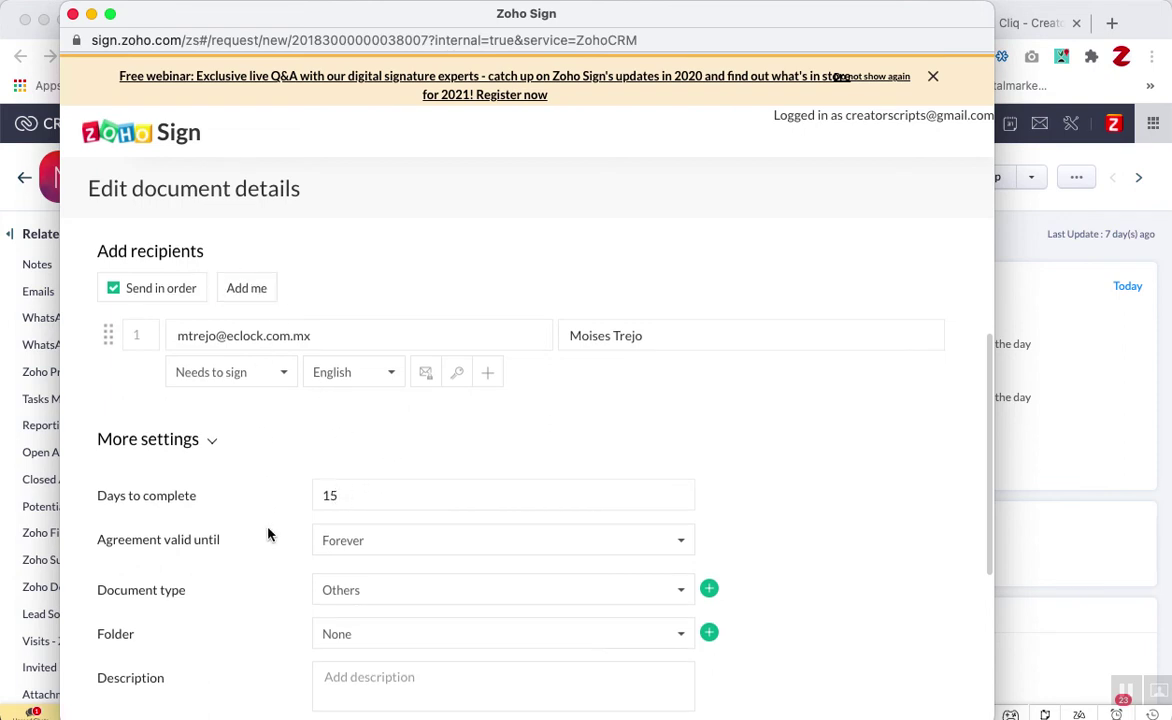
{"action": "scroll", "coordinate": [268, 535], "scroll_direction": "down", "scroll_amount": 3}
{"action": "left_click", "coordinate": [345, 406]}
{"action": "left_click", "coordinate": [357, 463]}
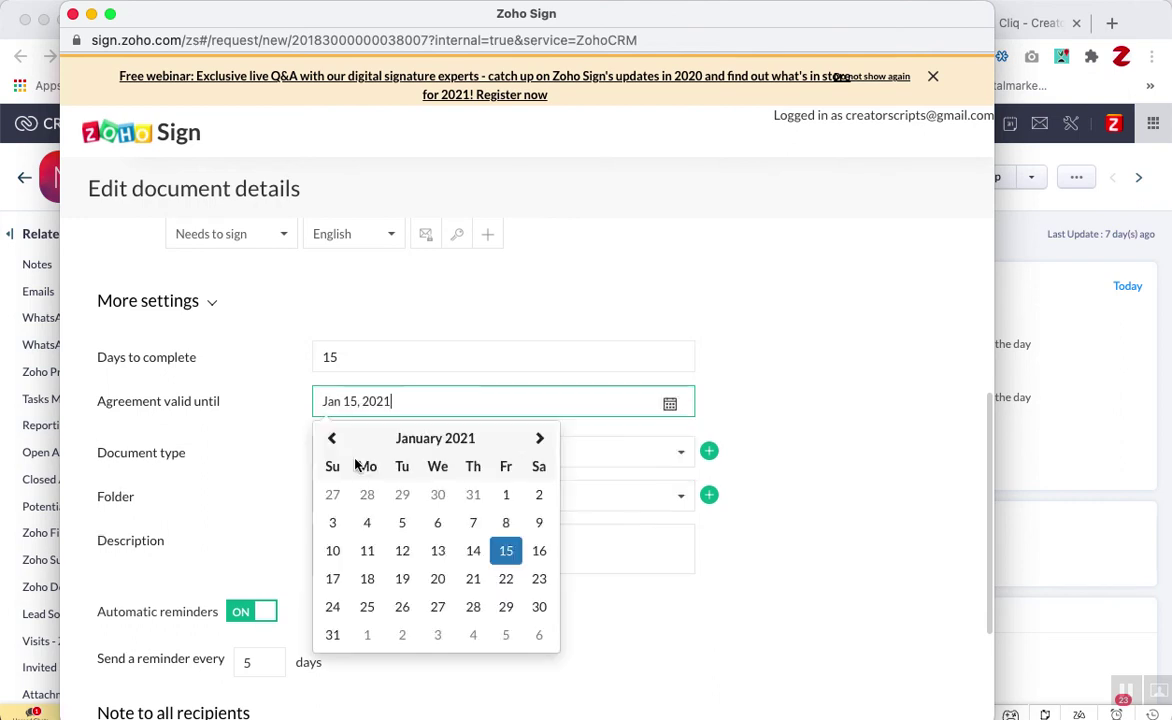
{"action": "left_click", "coordinate": [472, 496]}
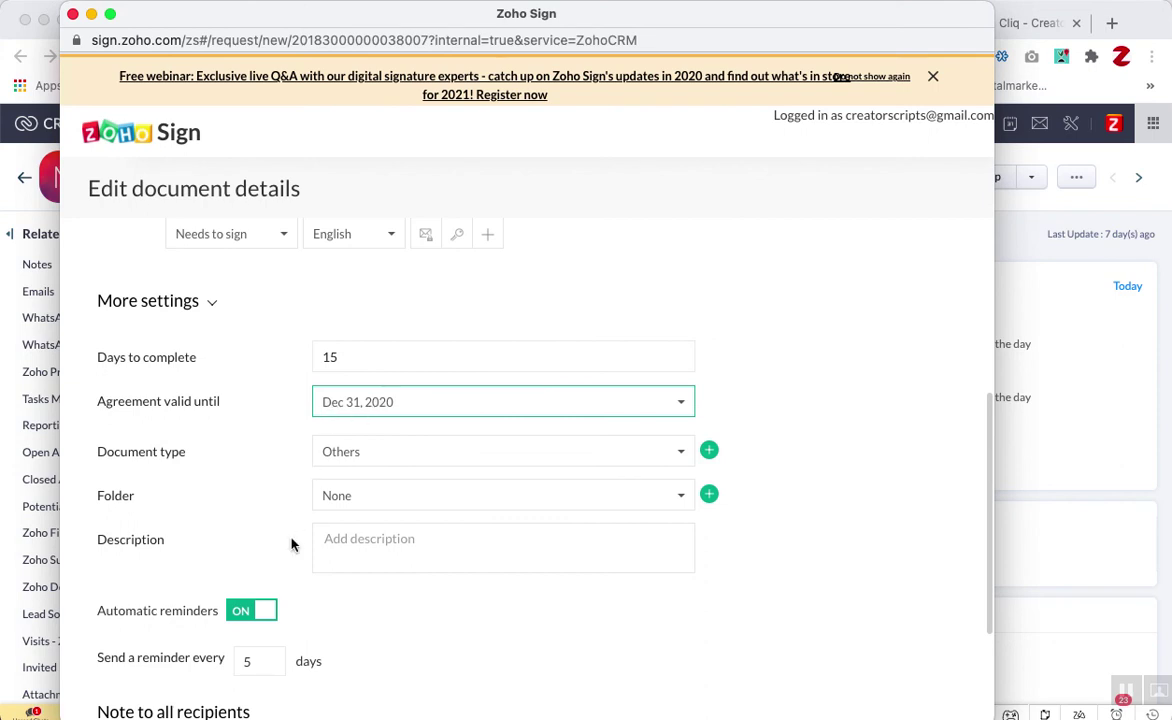
Set the document type to CUESTIONARIO and check the available folders, leaving the folder at None
{"action": "left_click", "coordinate": [367, 455]}
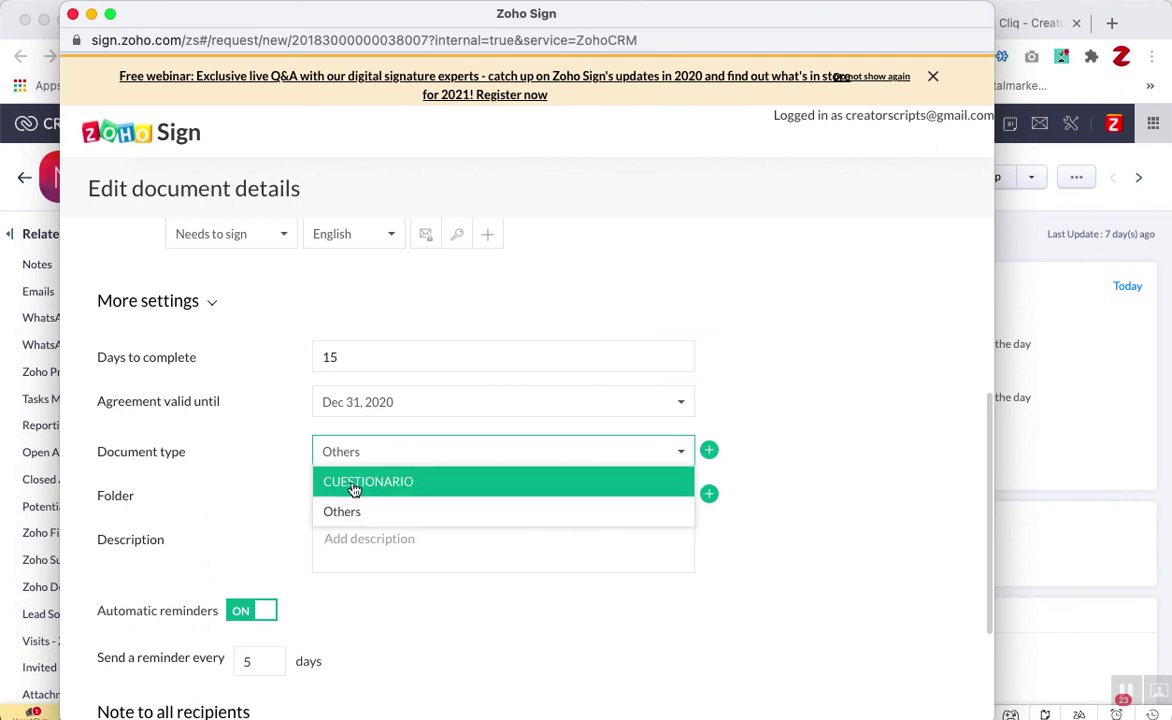
{"action": "left_click", "coordinate": [354, 486]}
{"action": "left_click", "coordinate": [361, 451]}
{"action": "left_click", "coordinate": [340, 481]}
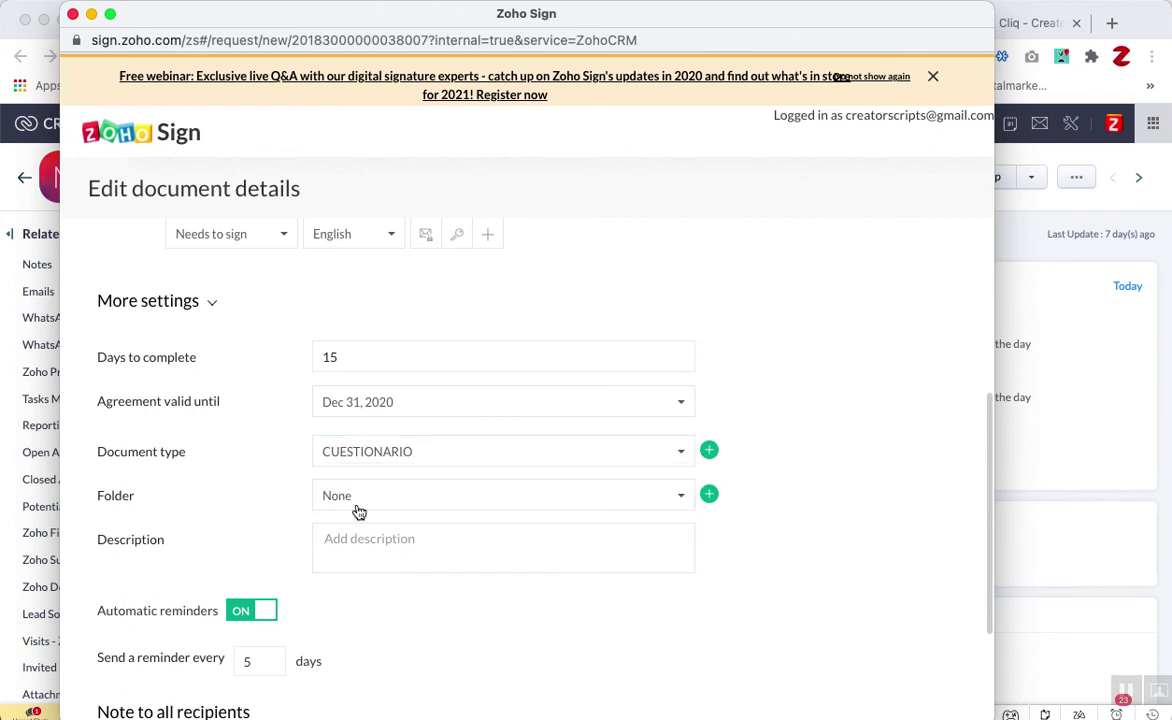
{"action": "left_click", "coordinate": [400, 500]}
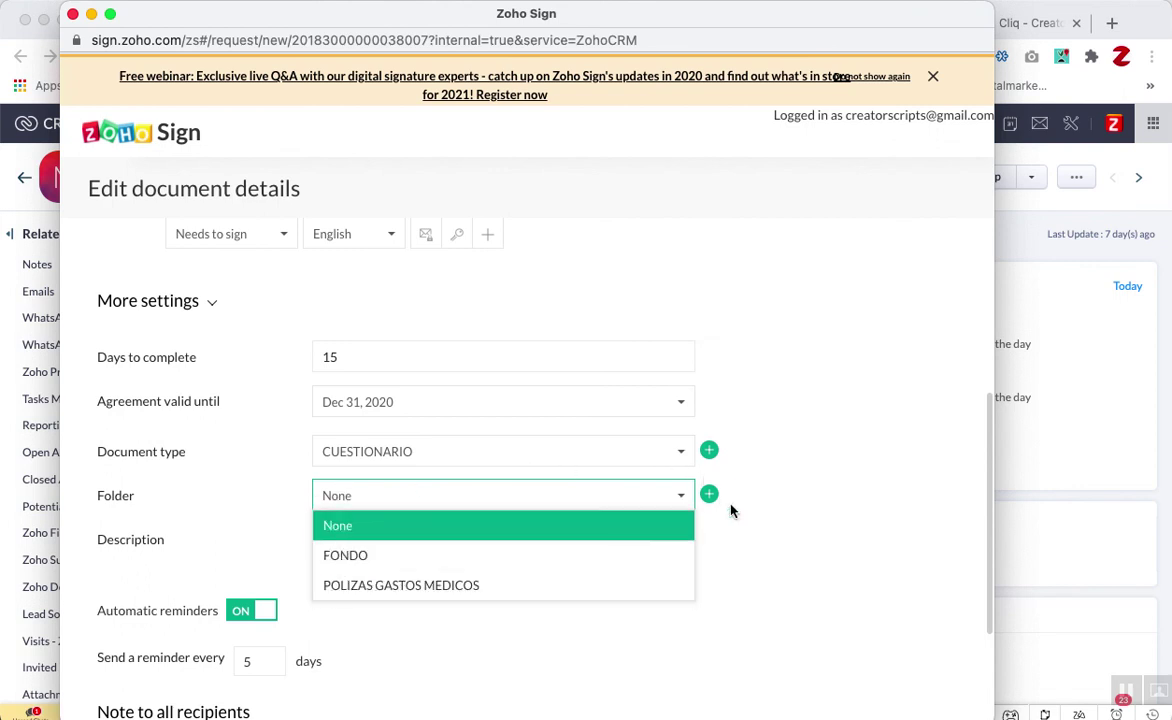
{"action": "left_click", "coordinate": [247, 432]}
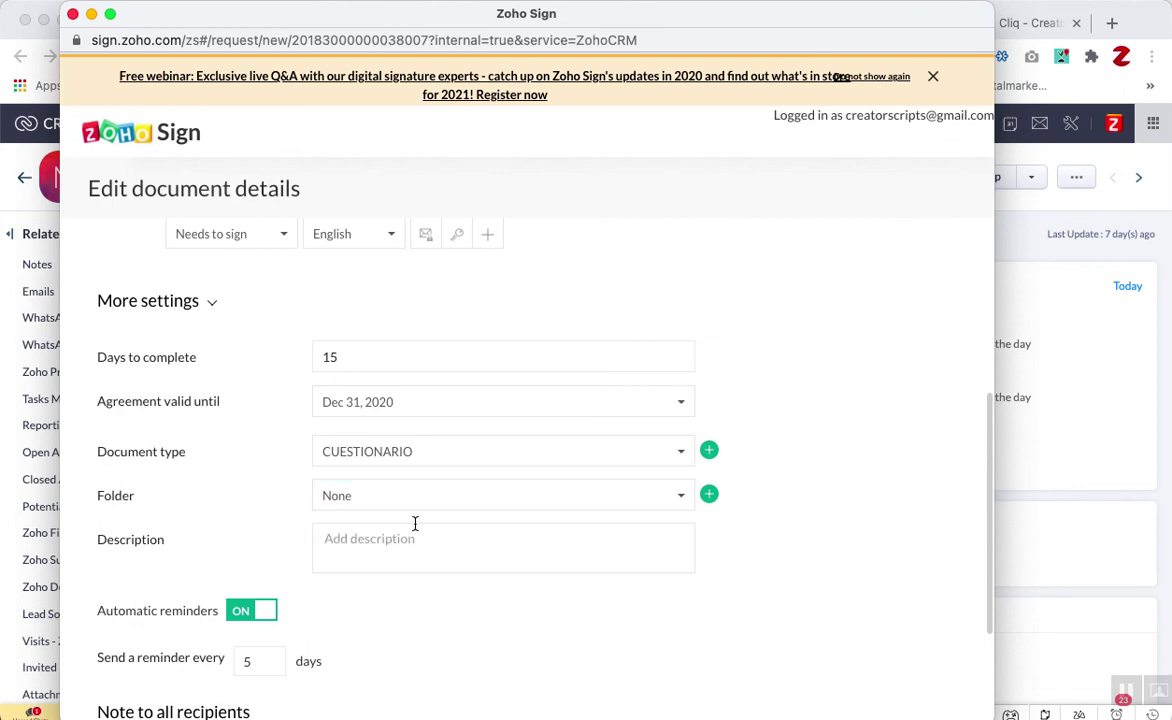
Review the days to complete, and set the automatic reminders to every 5 days
{"action": "scroll", "coordinate": [296, 504], "scroll_direction": "down", "scroll_amount": 3}
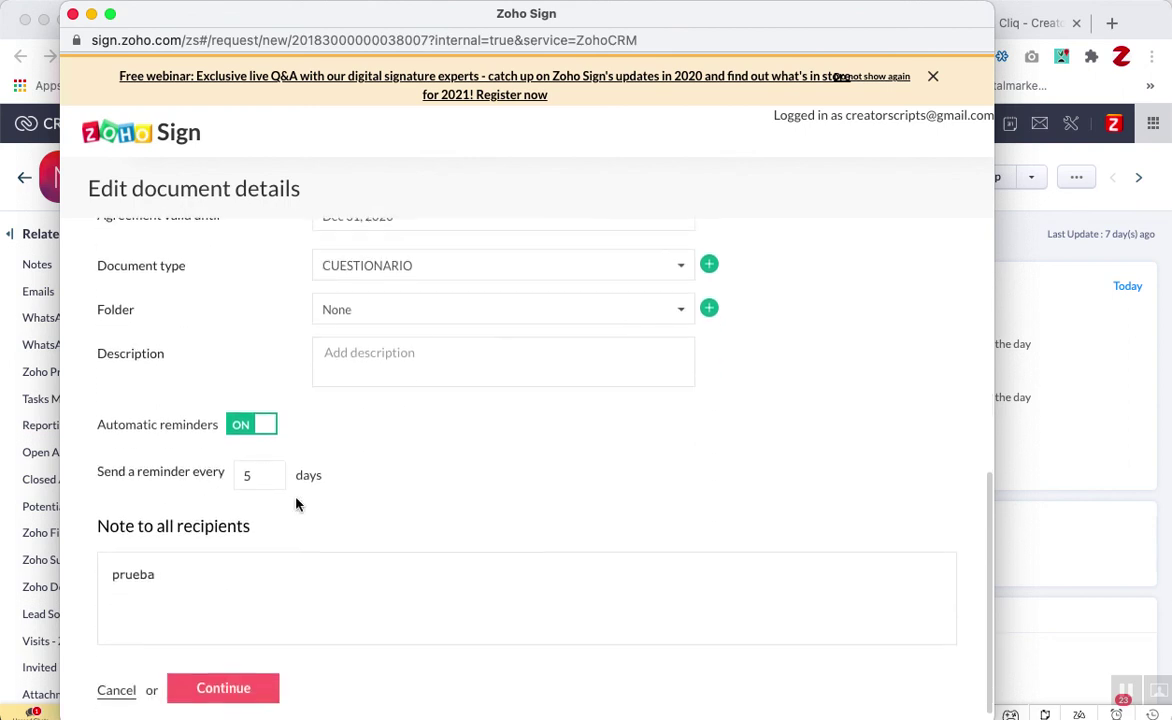
{"action": "scroll", "coordinate": [296, 504], "scroll_direction": "up", "scroll_amount": 4}
{"action": "scroll", "coordinate": [296, 504], "scroll_direction": "up", "scroll_amount": 1}
{"action": "double_click", "coordinate": [320, 404]}
{"action": "scroll", "coordinate": [280, 532], "scroll_direction": "down", "scroll_amount": 3}
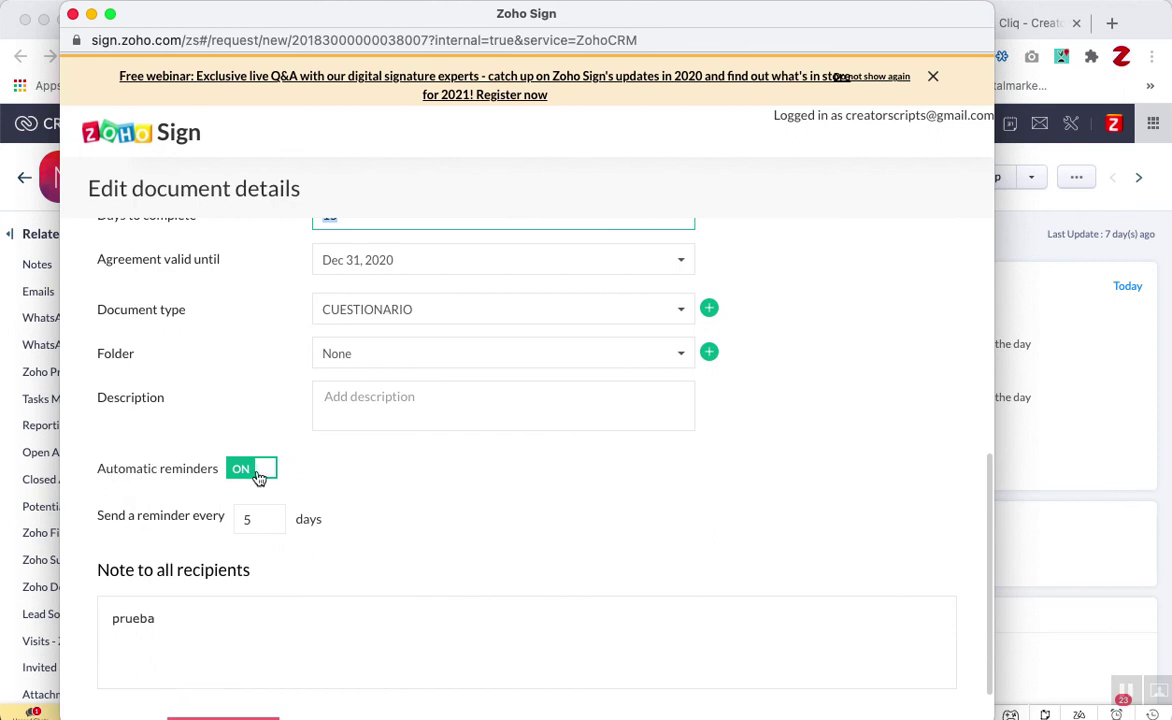
{"action": "double_click", "coordinate": [253, 528]}
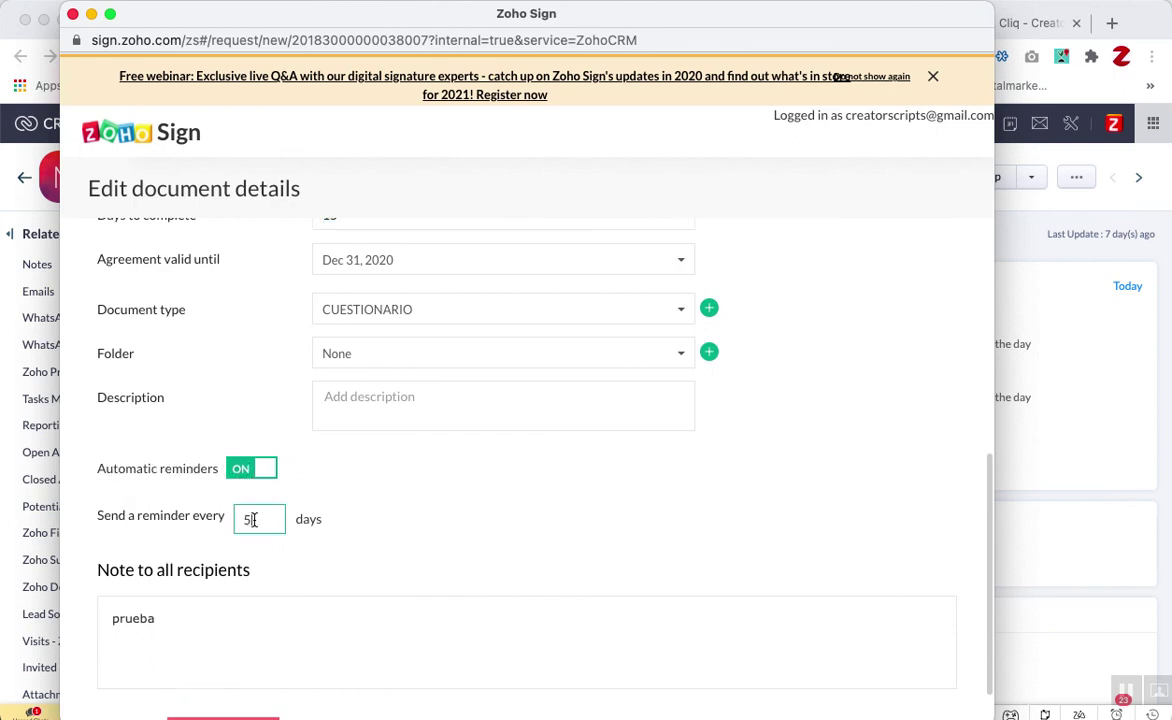
{"action": "type", "text": "2"}
{"action": "left_click_drag", "start_coordinate": [266, 518], "coordinate": [222, 517]}
{"action": "type", "text": "5"}
{"action": "scroll", "coordinate": [364, 513], "scroll_direction": "down", "scroll_amount": 2}
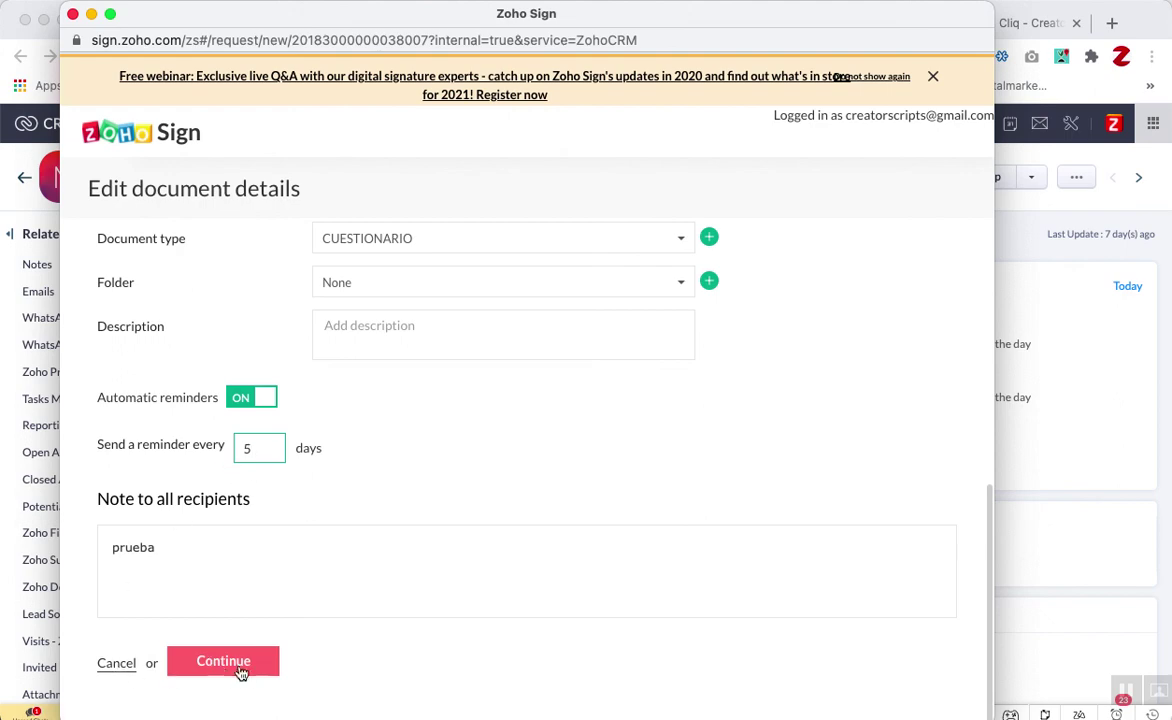
Review the document details from the attached file to the note, cancel the signature request and close the Zoho Sign window
{"action": "scroll", "coordinate": [353, 419], "scroll_direction": "up", "scroll_amount": 10}
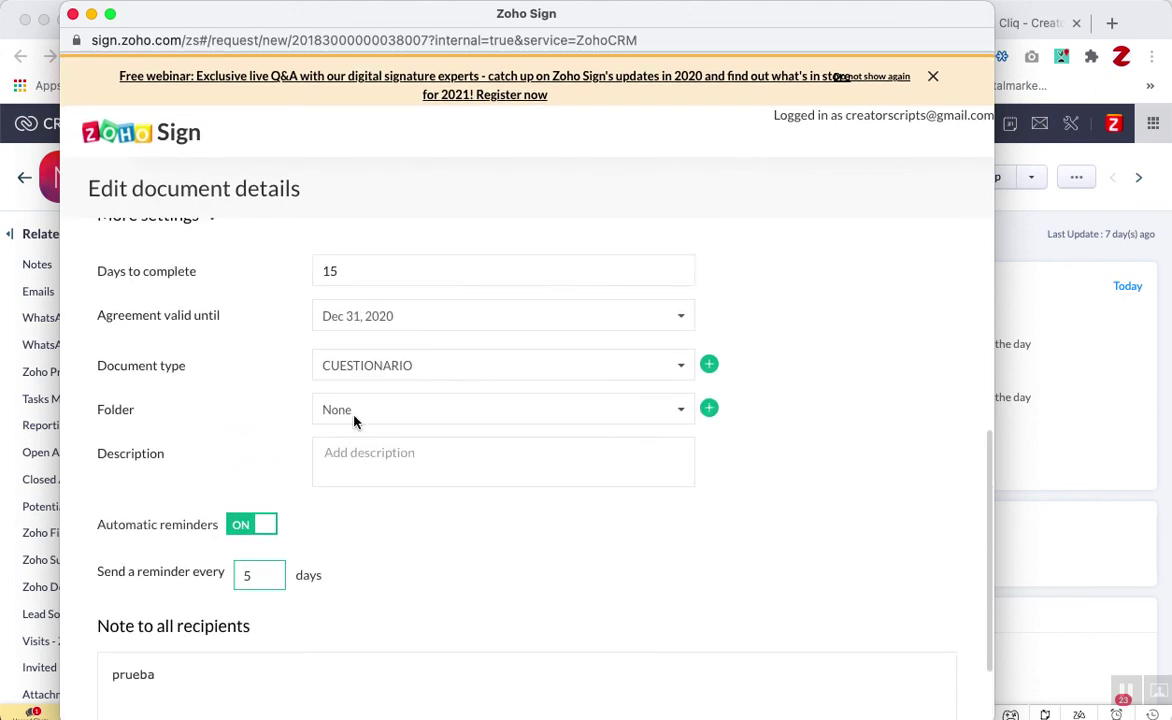
{"action": "scroll", "coordinate": [336, 374], "scroll_direction": "down", "scroll_amount": 3}
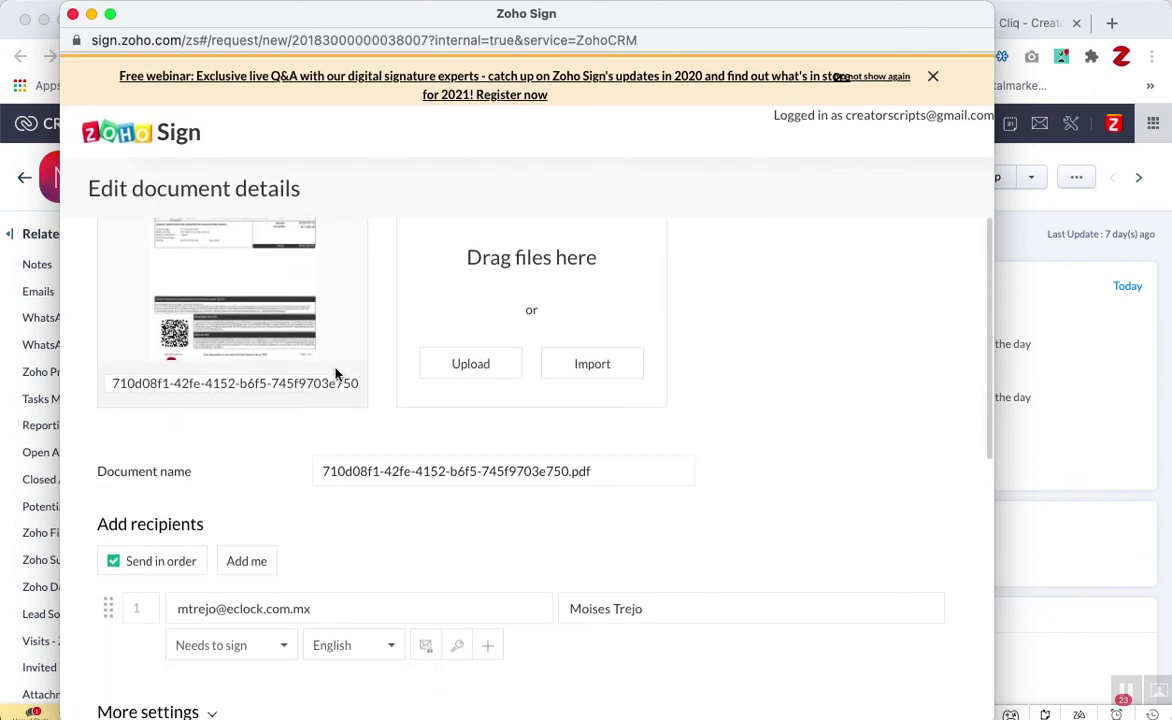
{"action": "scroll", "coordinate": [280, 427], "scroll_direction": "up", "scroll_amount": 3}
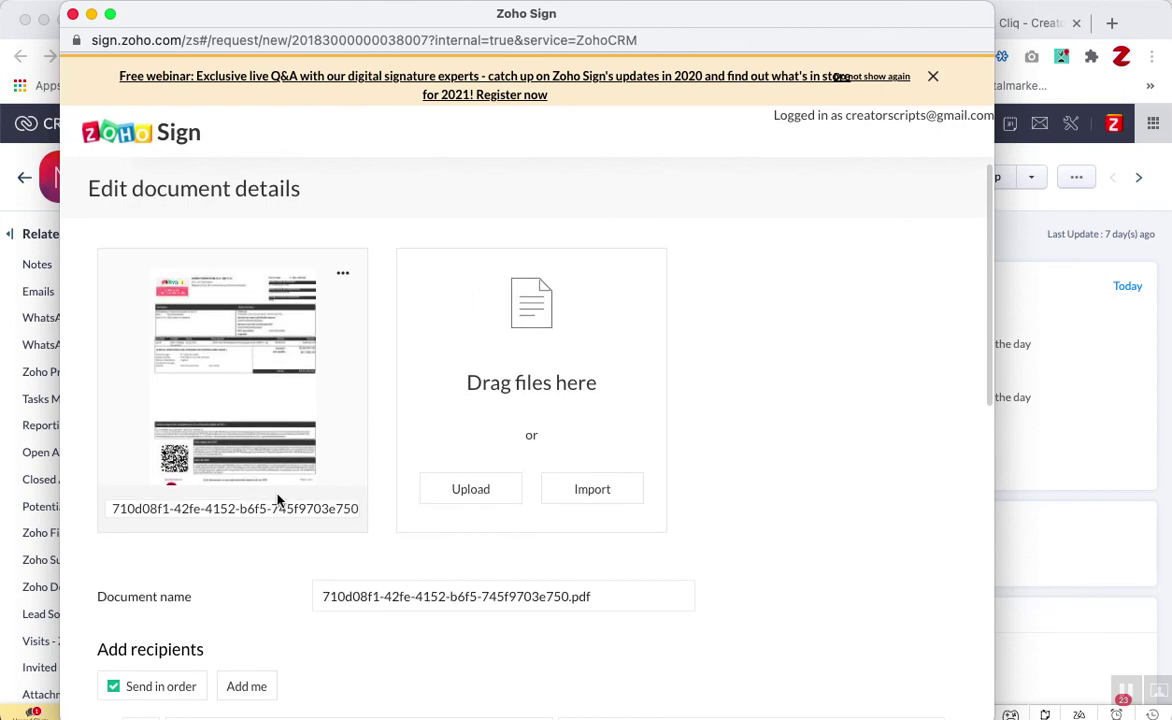
{"action": "scroll", "coordinate": [278, 500], "scroll_direction": "down", "scroll_amount": 10}
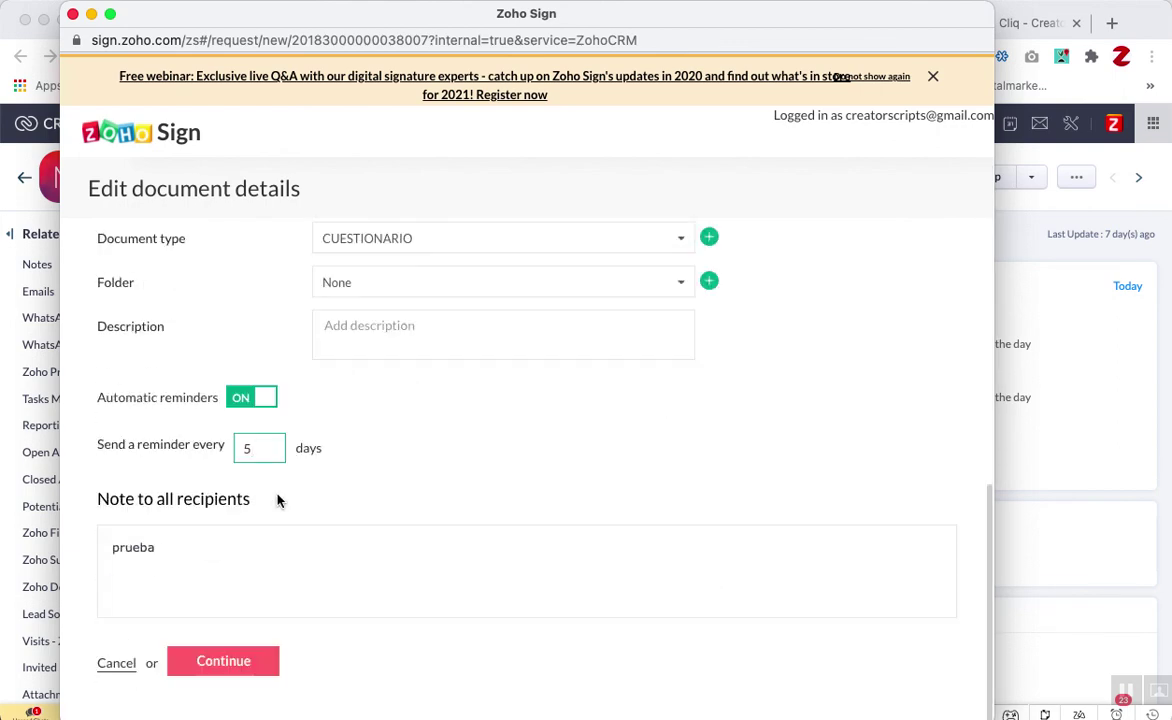
{"action": "left_click", "coordinate": [116, 664]}
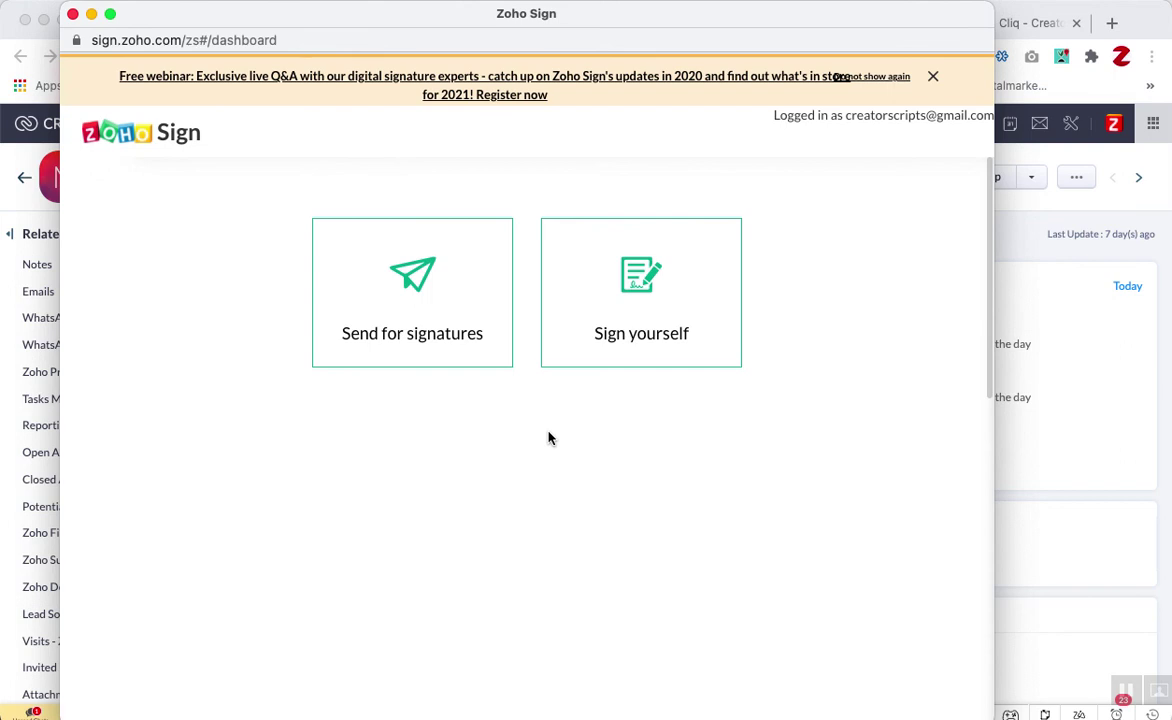
{"action": "left_click", "coordinate": [73, 15]}
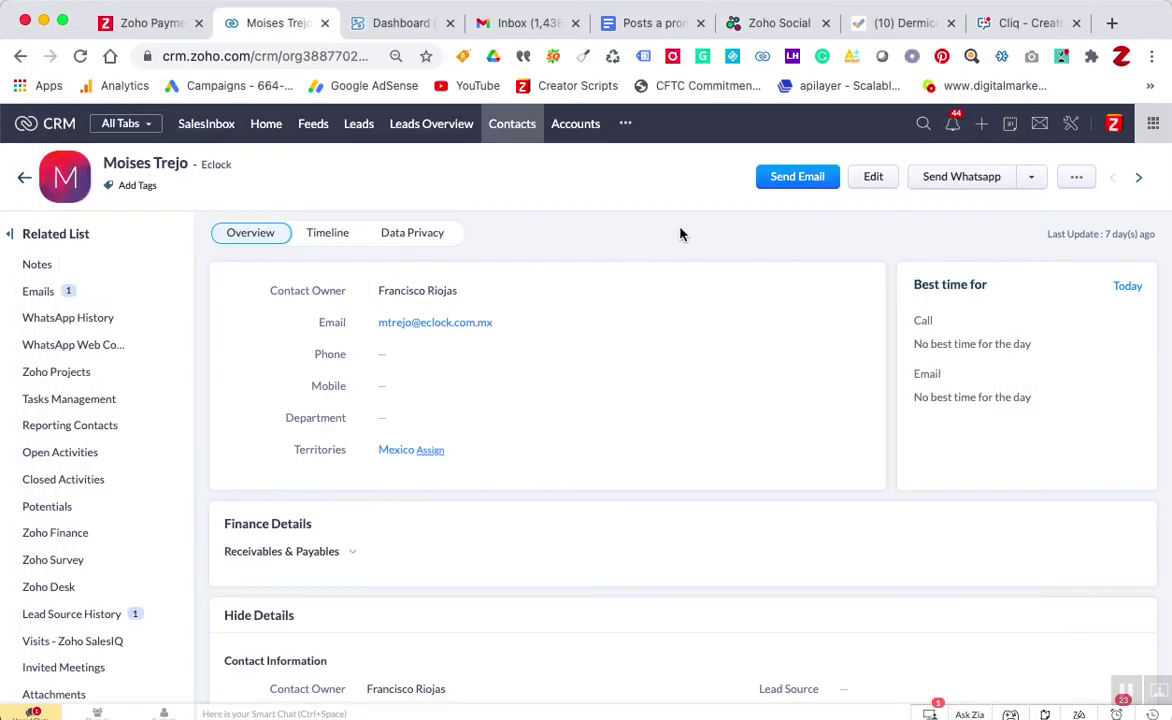